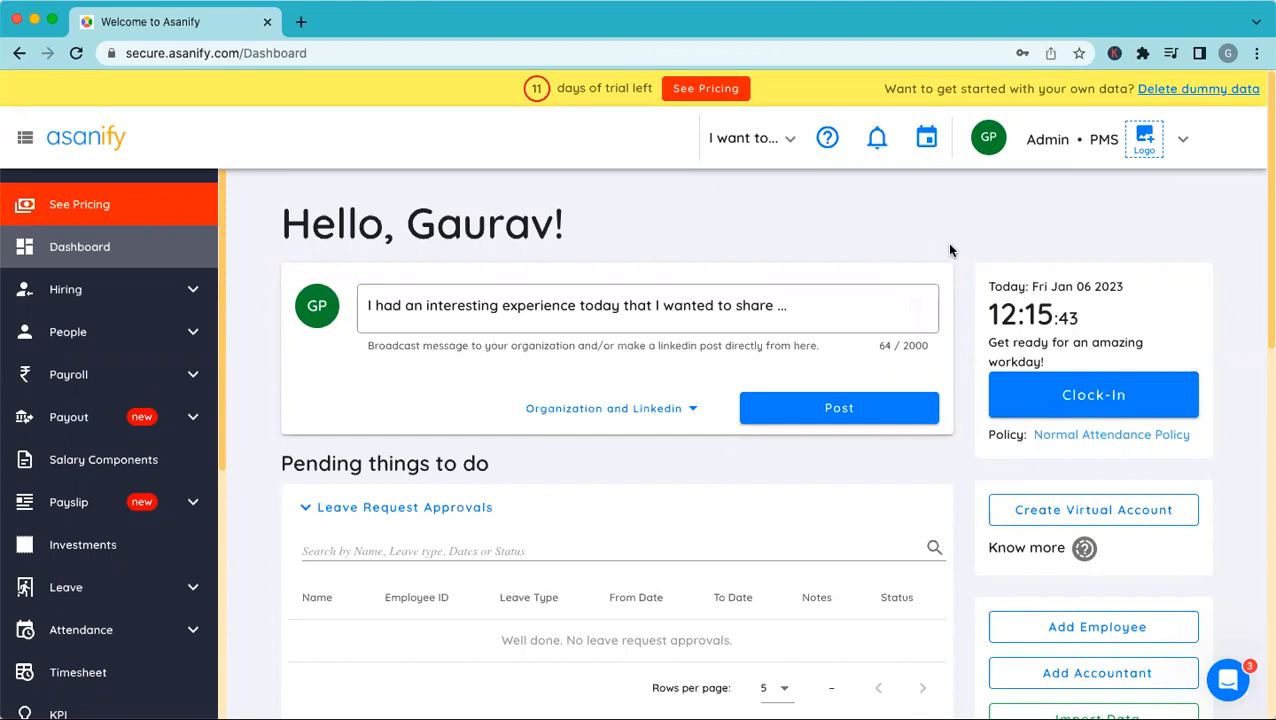
Step: Go to Expenses, dismiss the no-data message, and open the Expense Type tab under By Reportees
scroll(949, 245, up, 3)
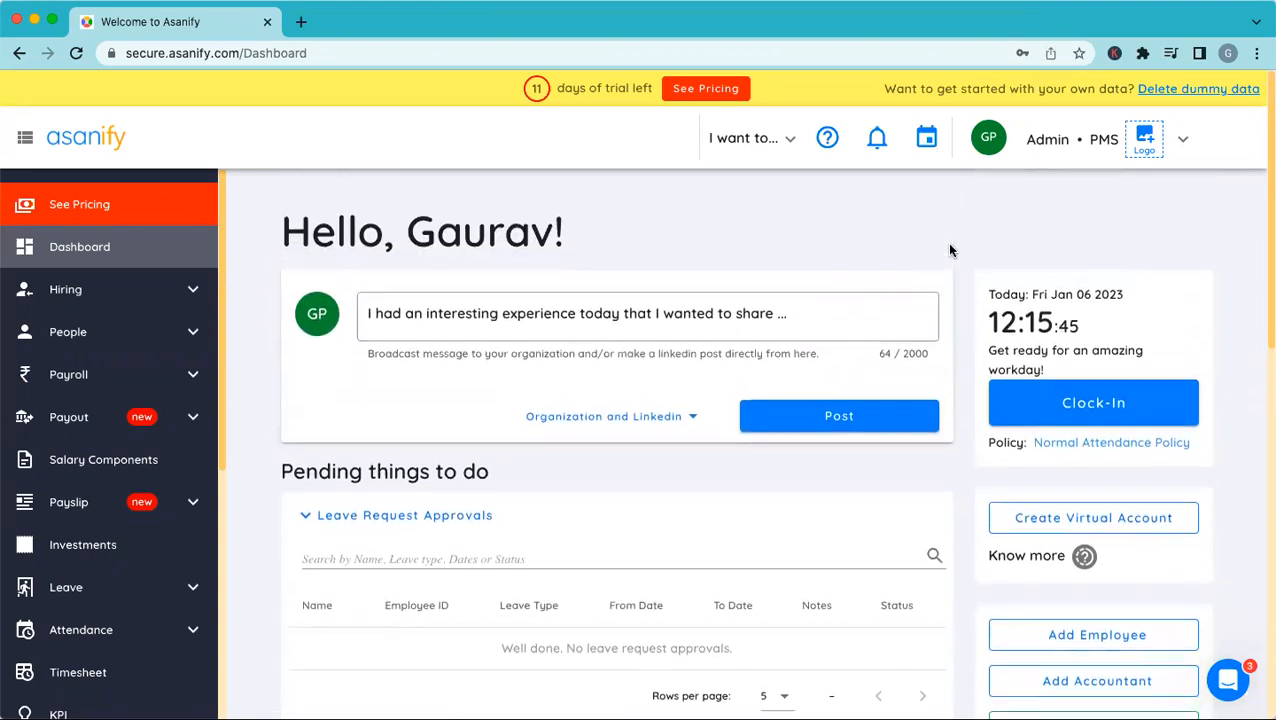
scroll(918, 243, down, 1)
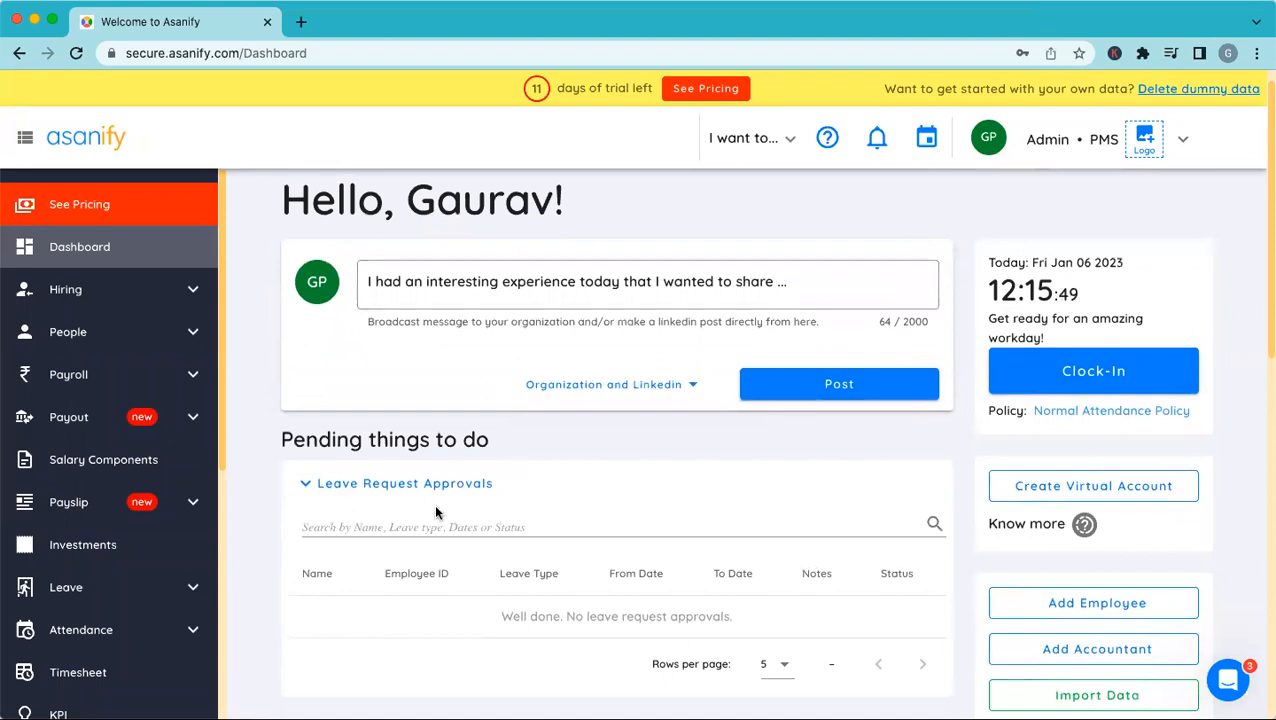
scroll(430, 505, down, 1)
scroll(133, 587, down, 6)
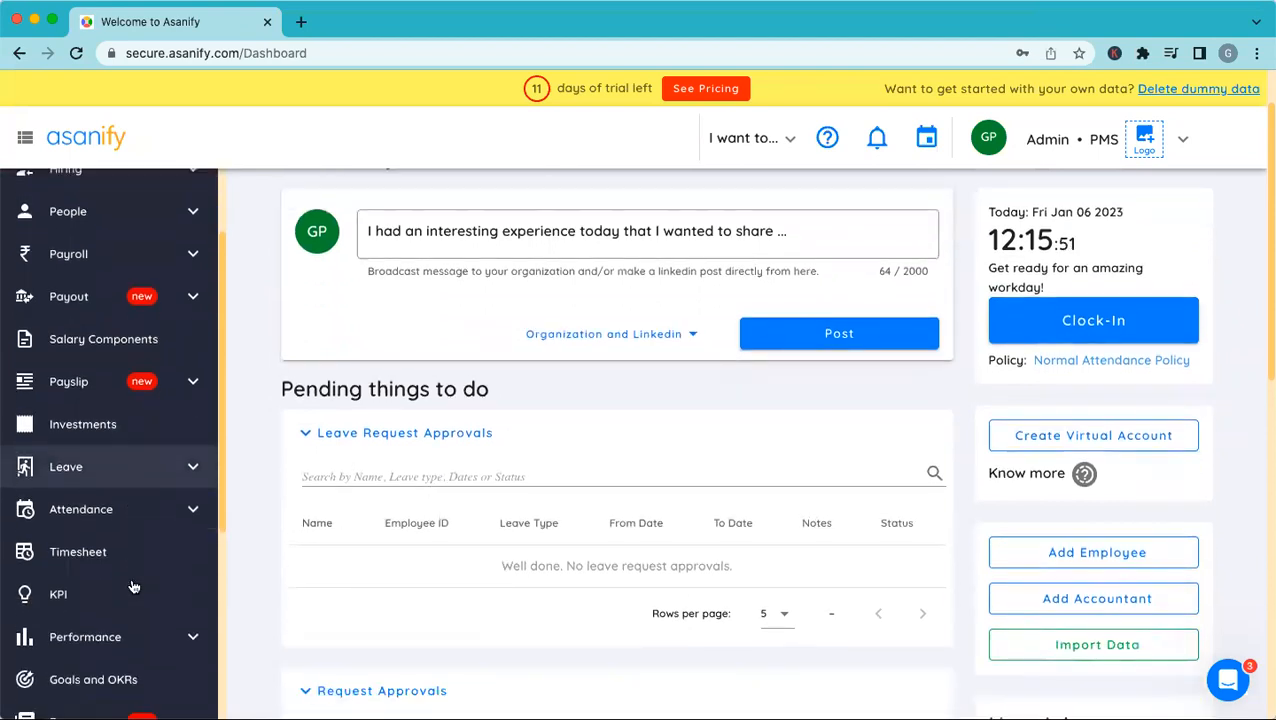
scroll(133, 587, down, 1)
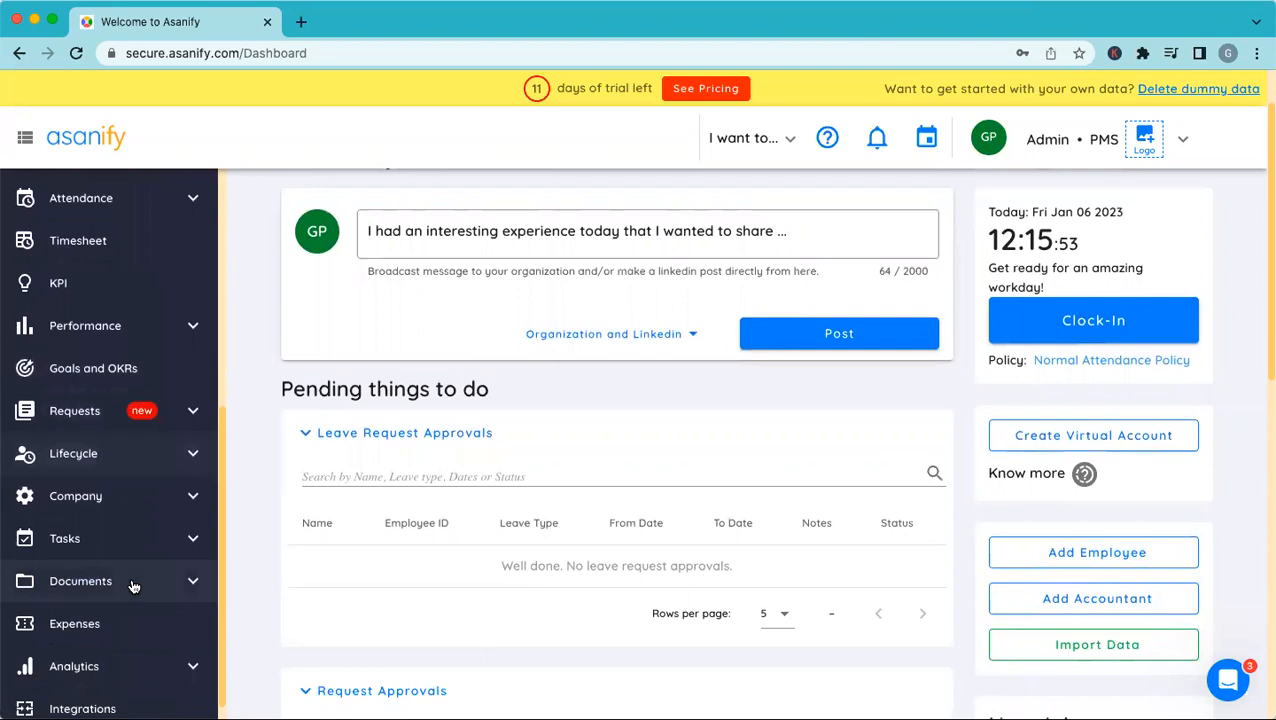
click(101, 622)
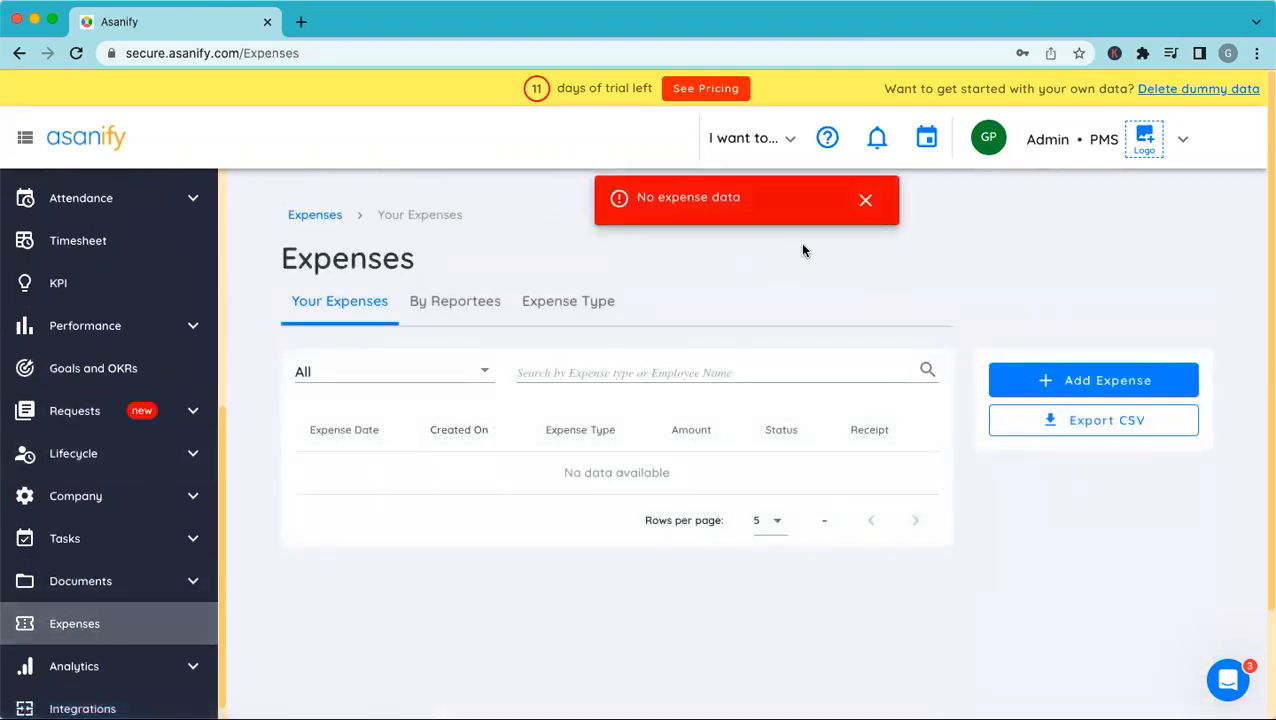
click(866, 204)
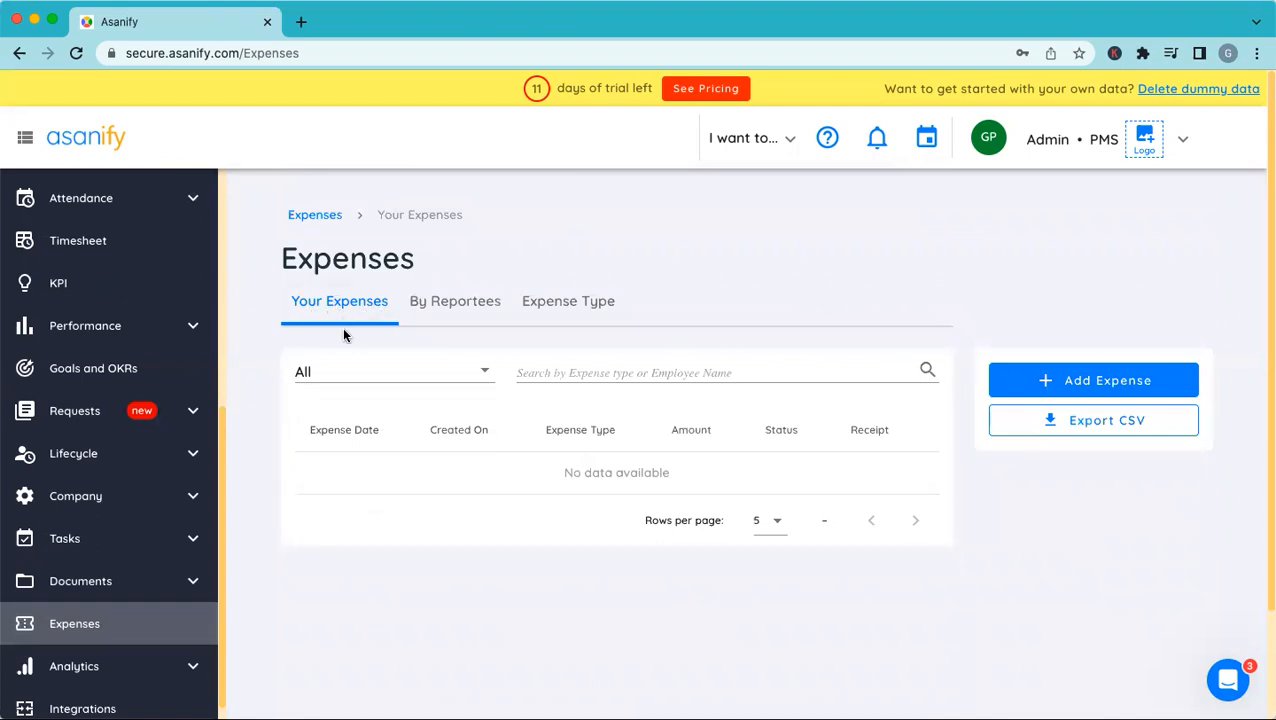
click(445, 309)
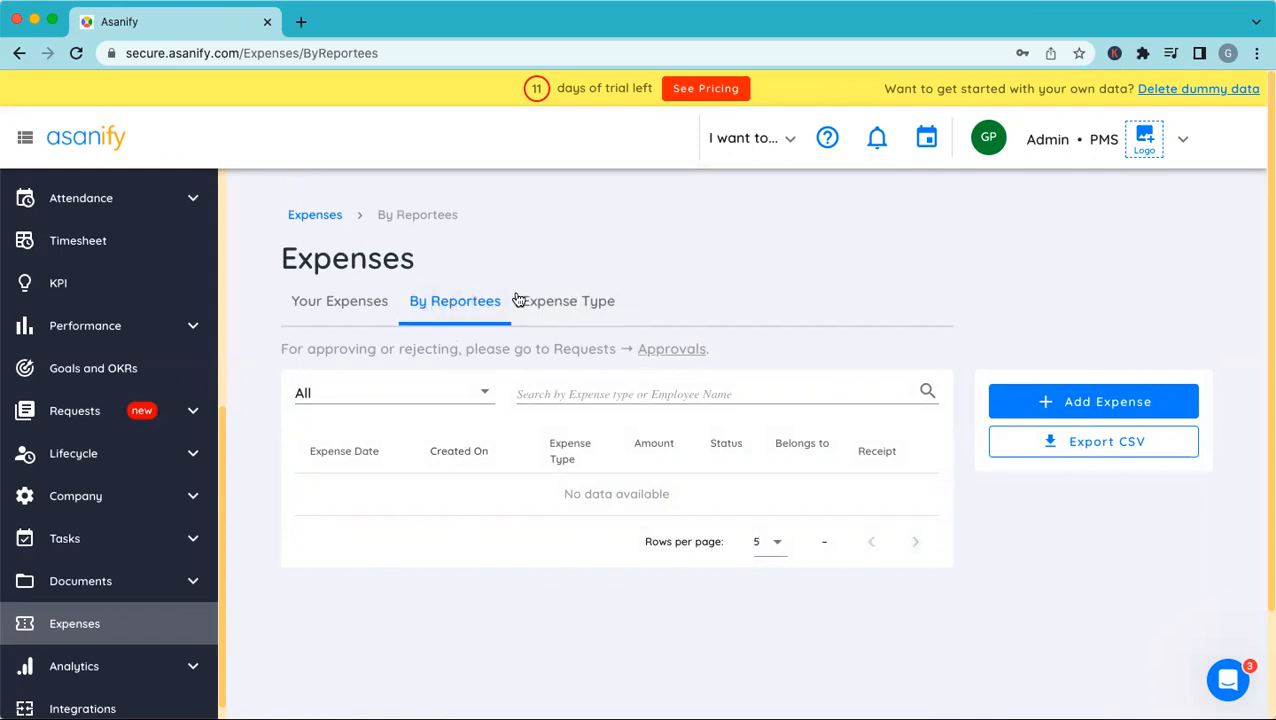
click(590, 314)
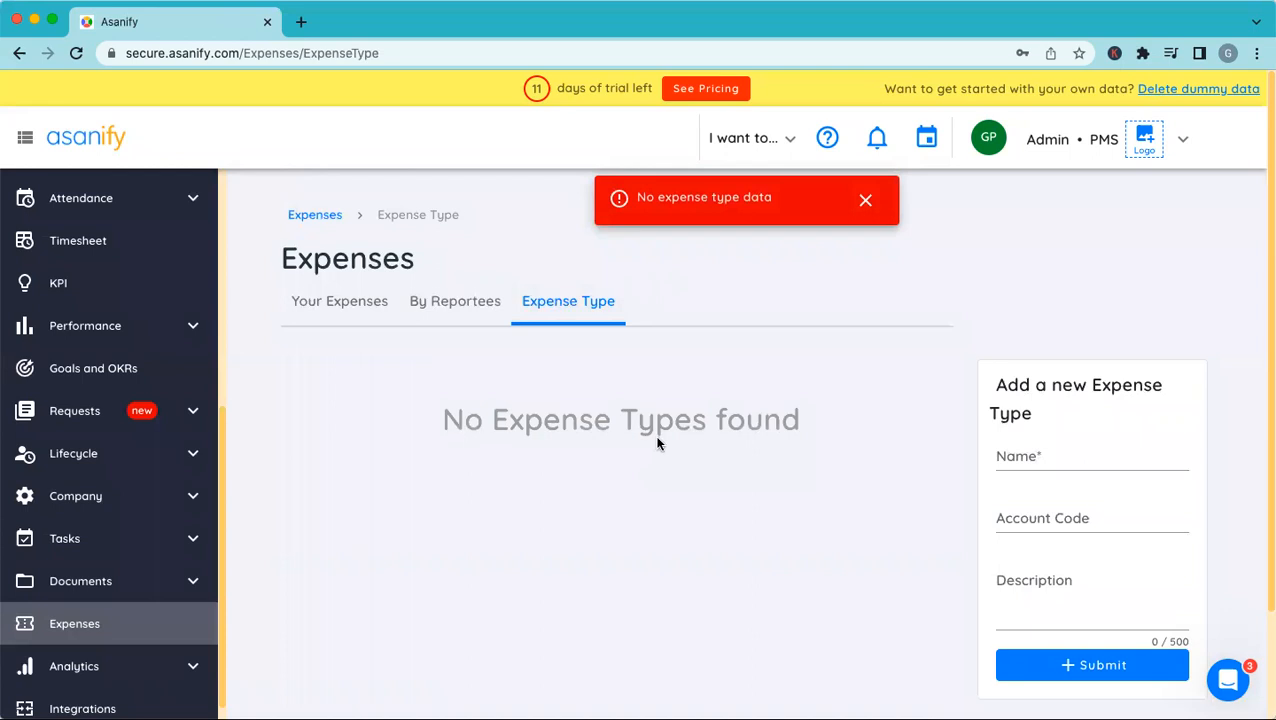
scroll(658, 443, down, 1)
Step: Create the expense type 'Cab Bill' with account code 1001
click(1025, 430)
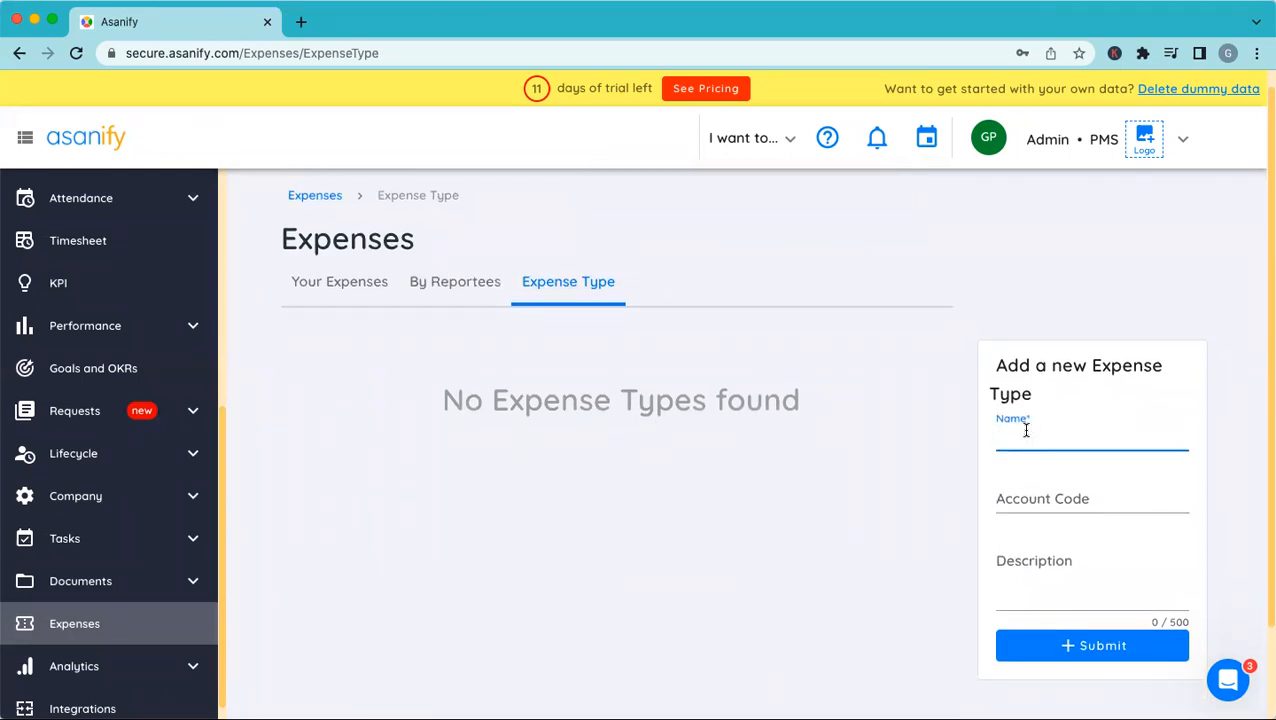
text(CaB)
click(1020, 549)
scroll(1022, 548, down, 2)
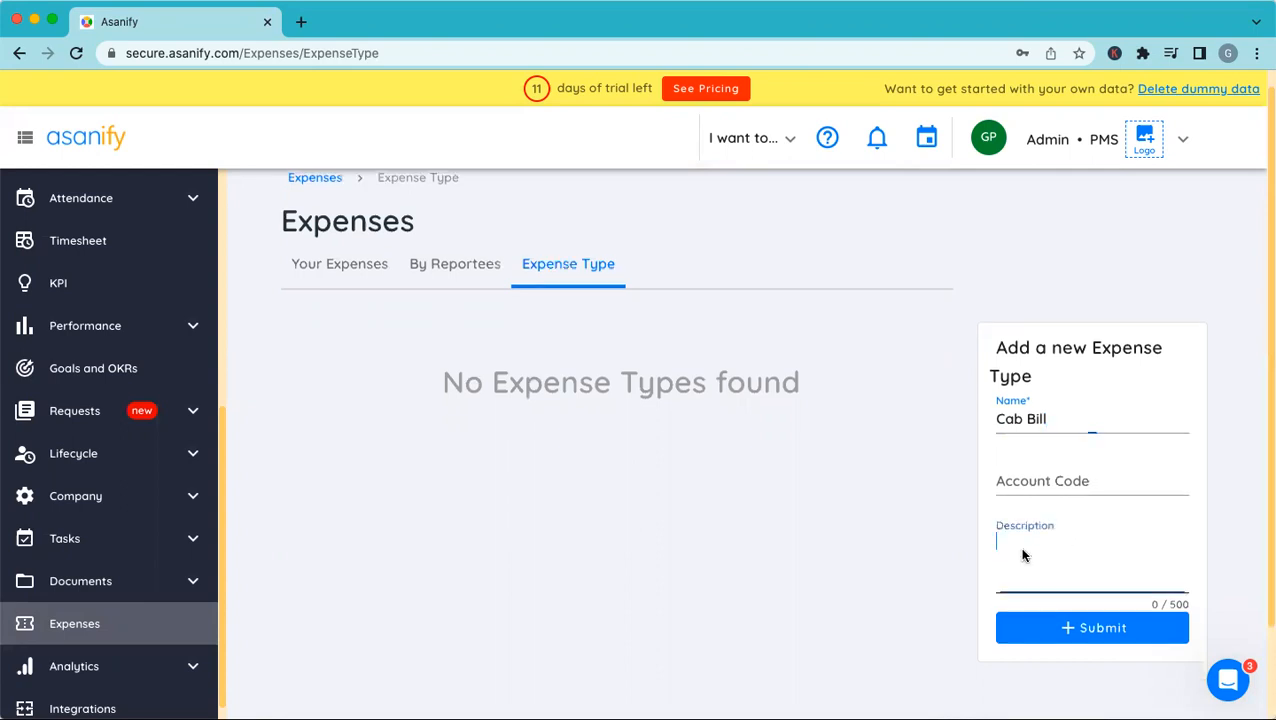
click(1017, 455)
text(1001)
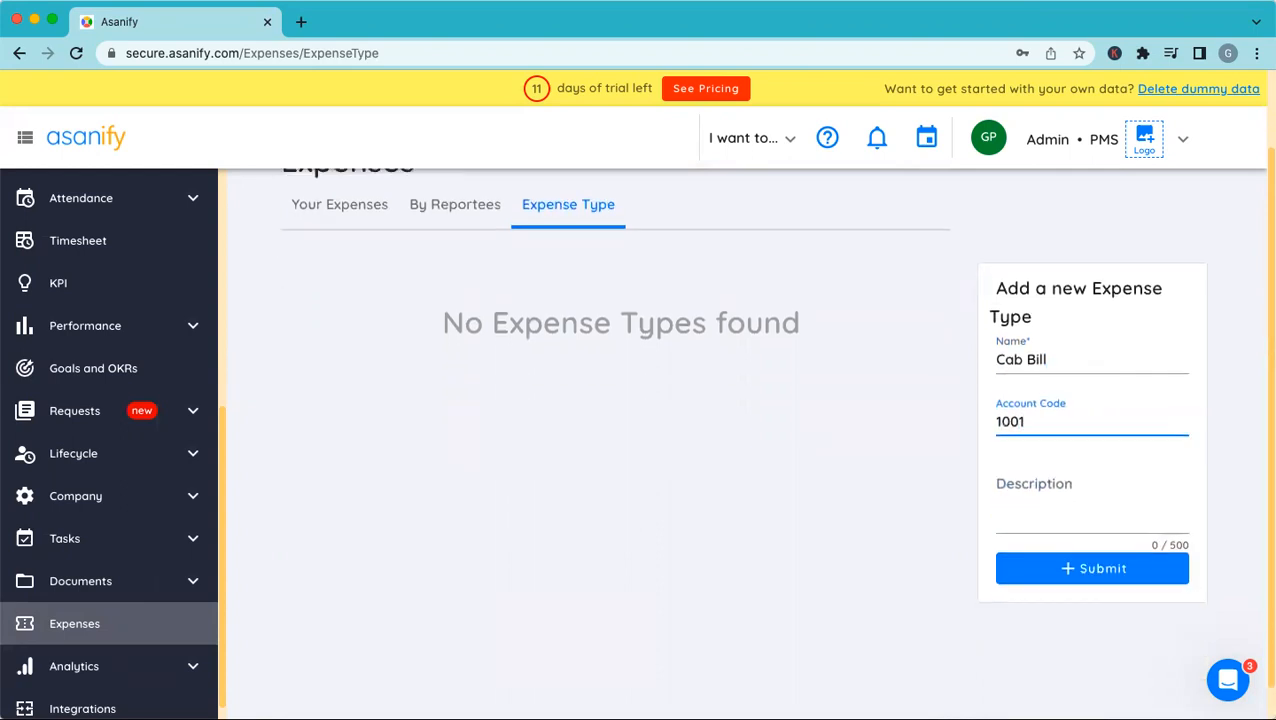
scroll(1162, 359, down, 1)
click(1085, 558)
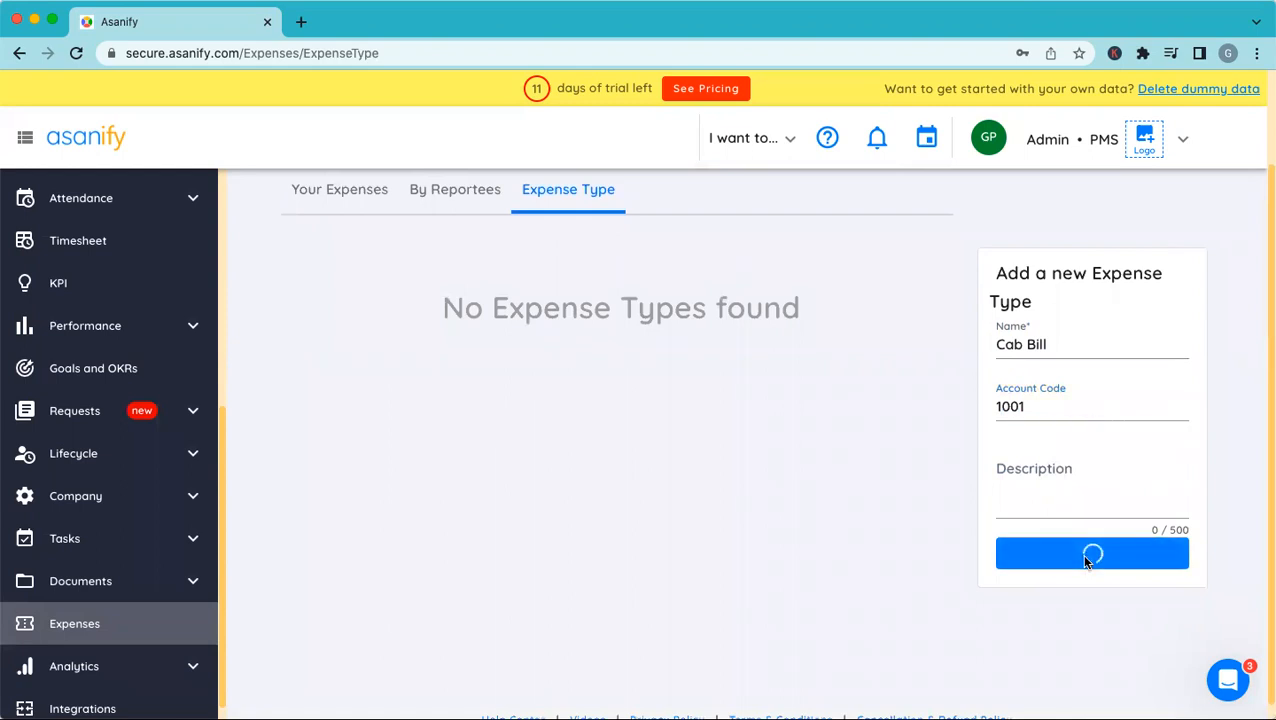
scroll(962, 540, up, 2)
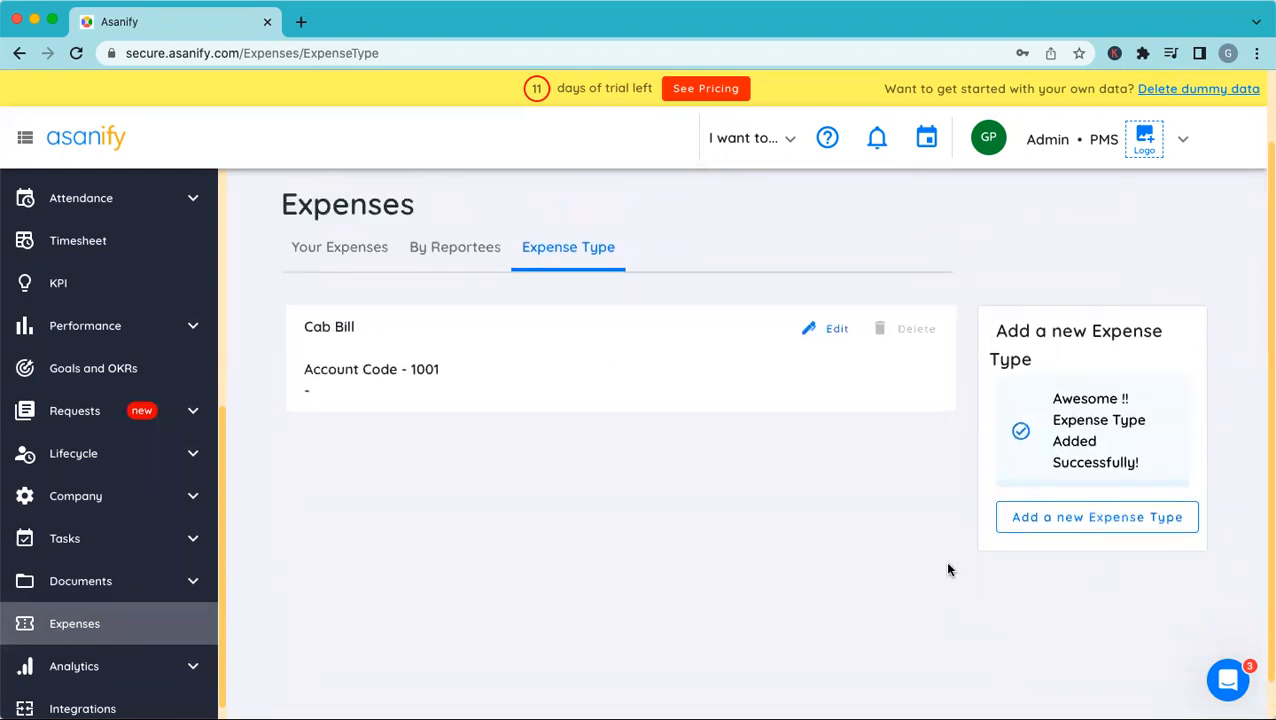
scroll(766, 500, up, 1)
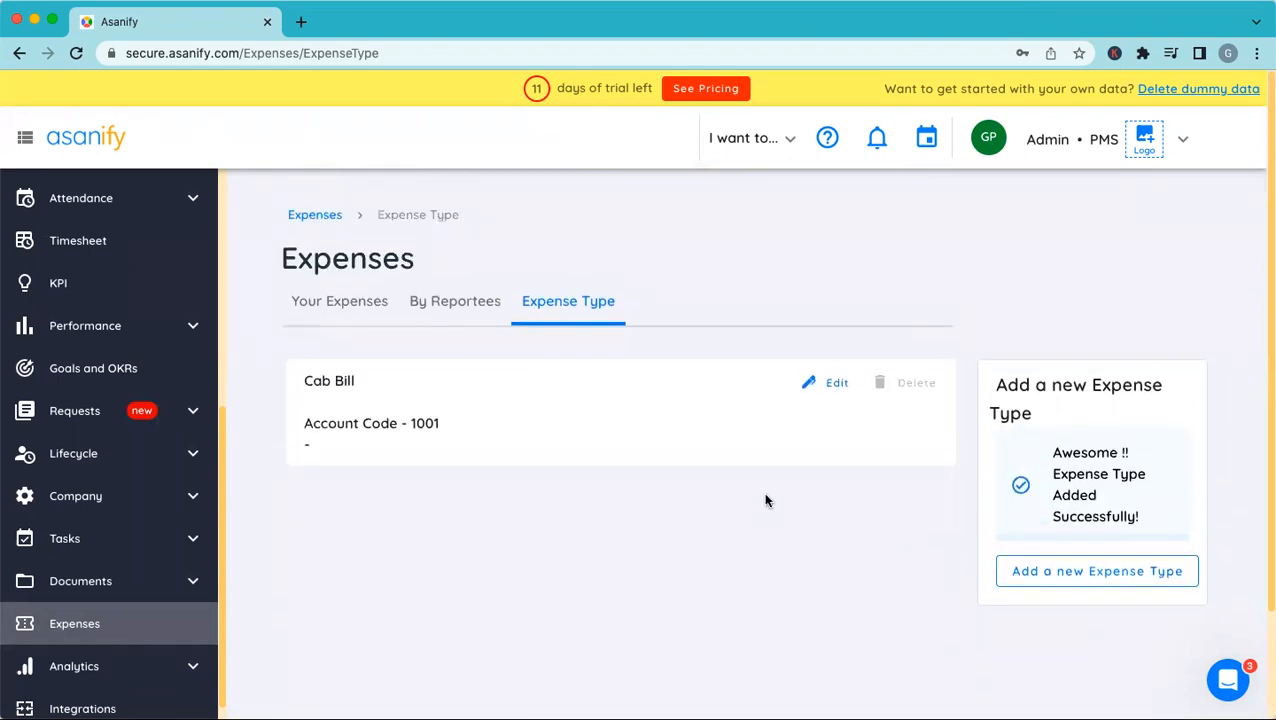
Step: Add another expense type, 'Telephone Bill', with account code 2001
click(1040, 575)
click(1003, 458)
text(Telephone Bill)
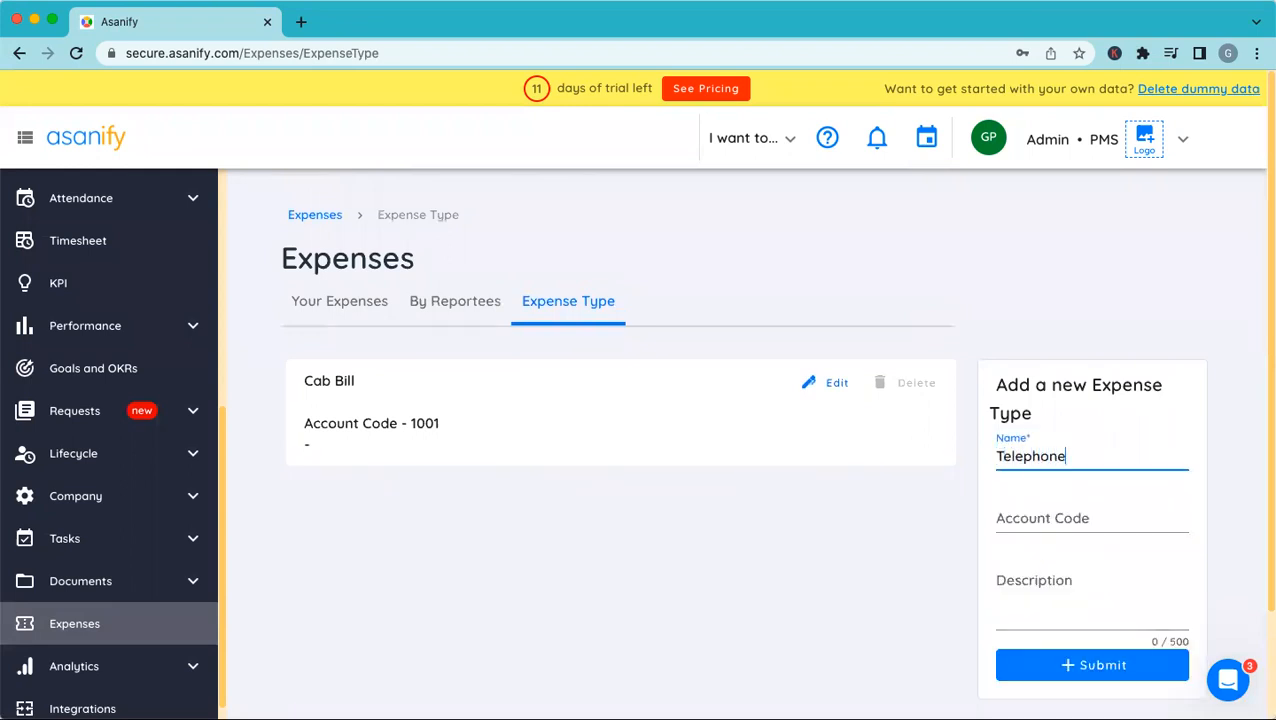
click(1039, 517)
text(20)
scroll(1150, 600, down, 2)
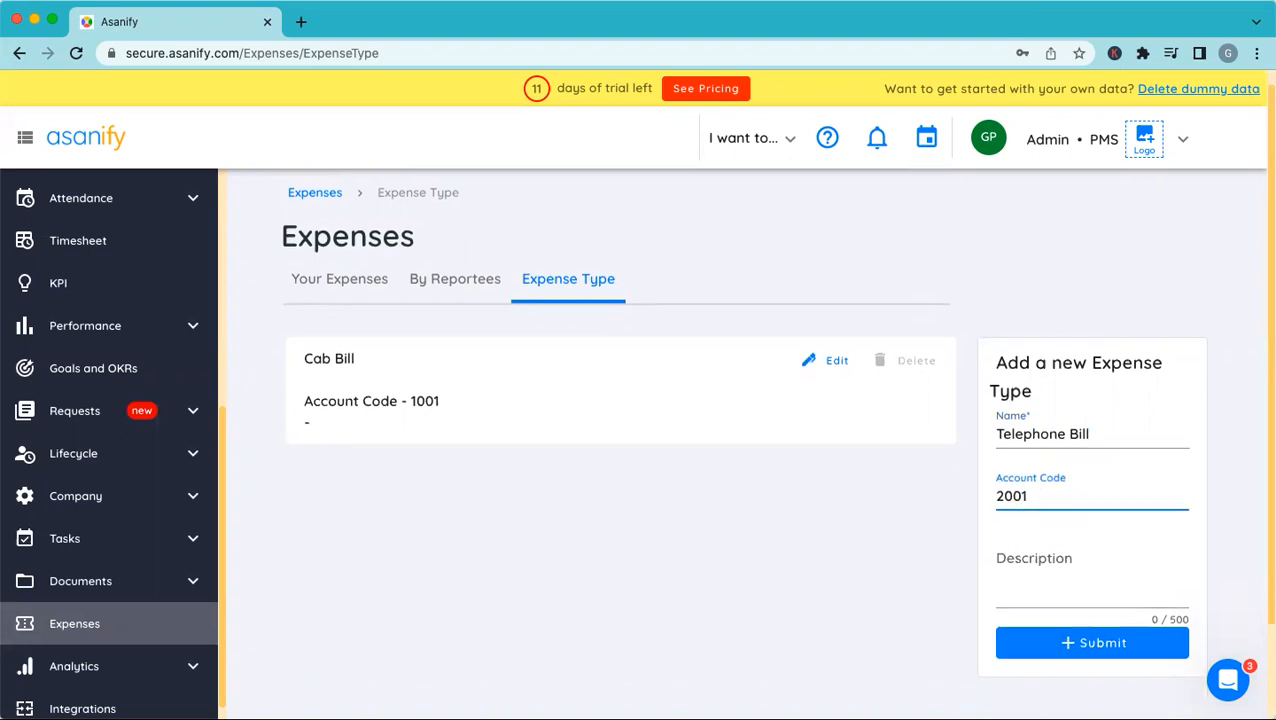
click(1095, 624)
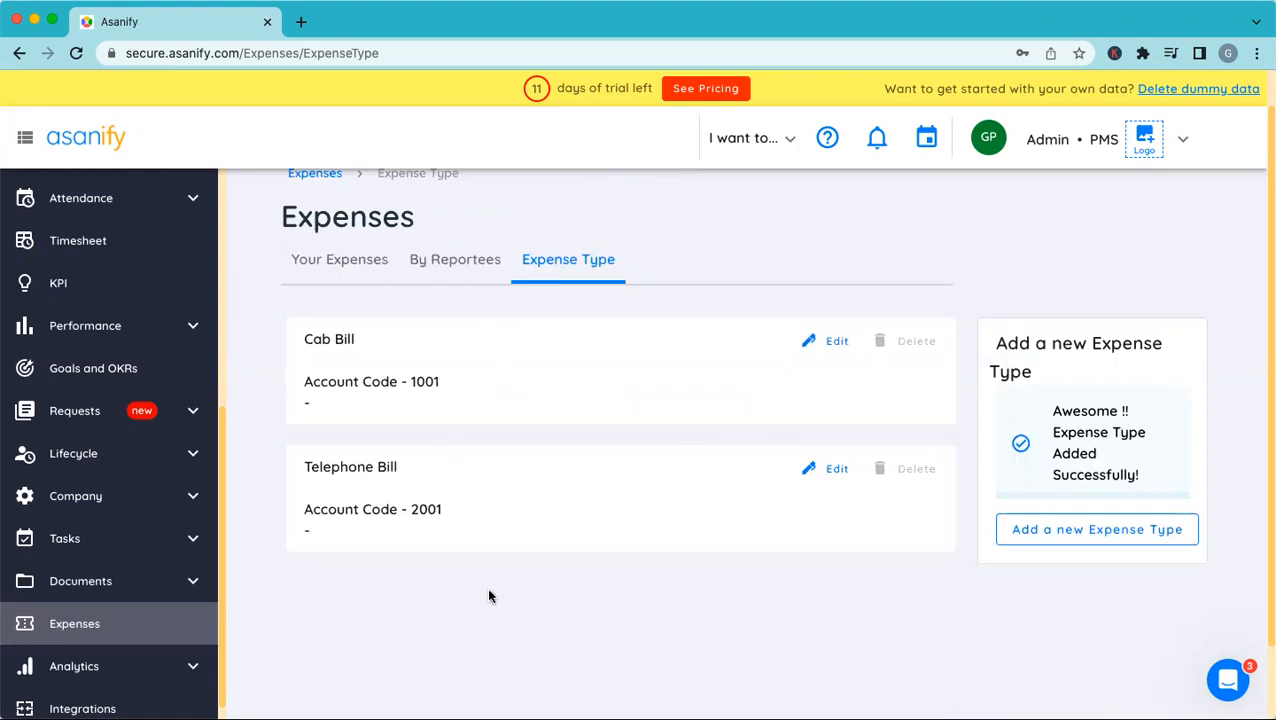
click(1182, 140)
Step: Log out of the admin account and sign in with the saved employee login
click(1062, 230)
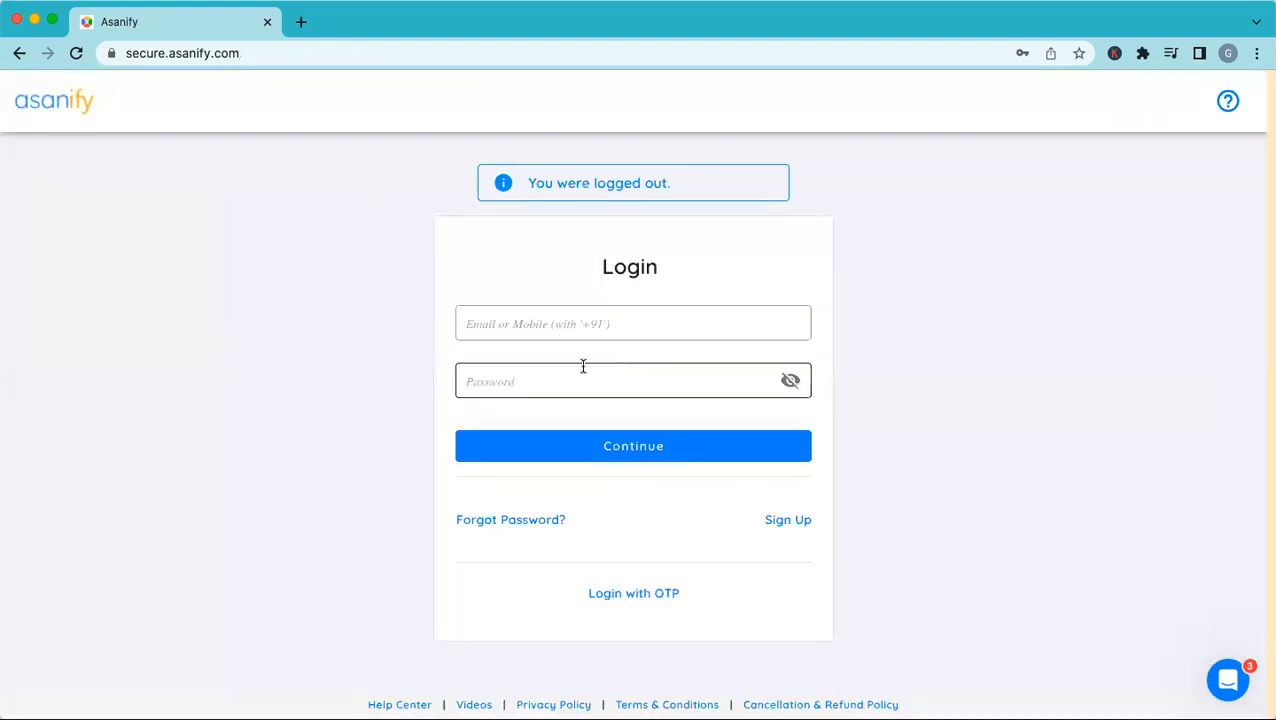
click(600, 322)
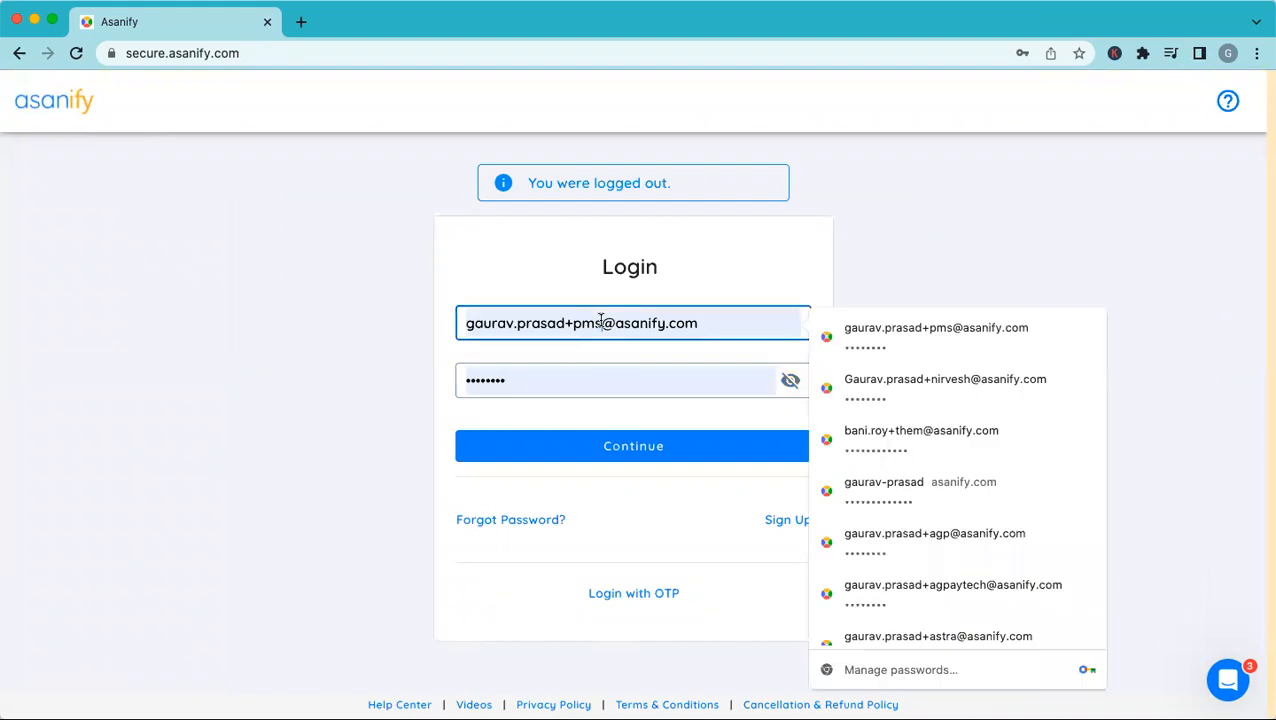
text(employee)
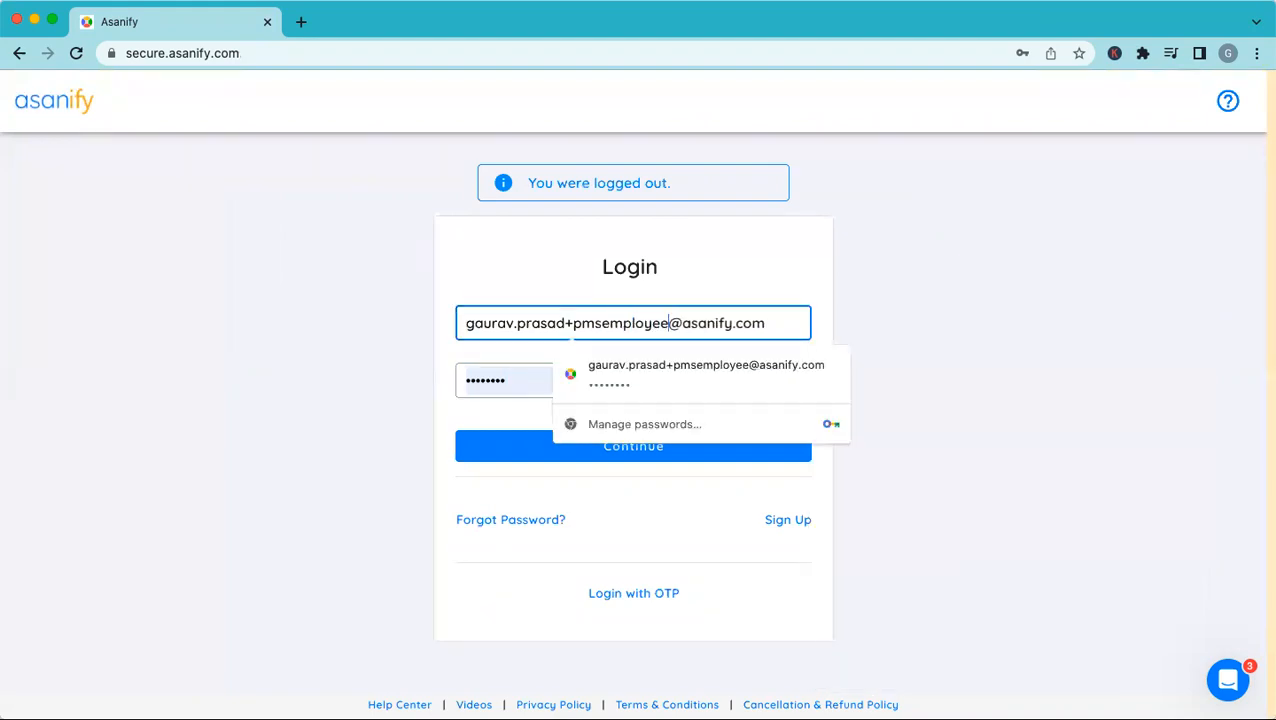
click(620, 372)
click(612, 450)
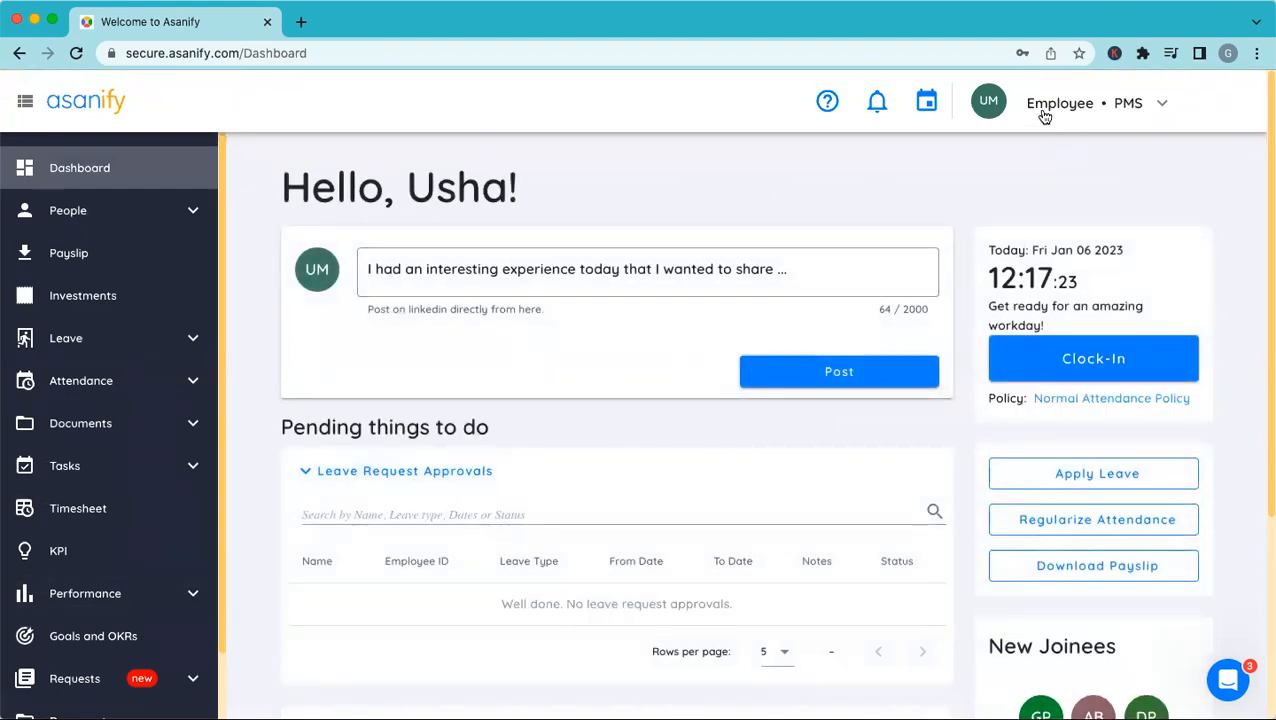
Step: Open the employee's Expenses page and start a new expense with Add Expense
scroll(144, 542, down, 1)
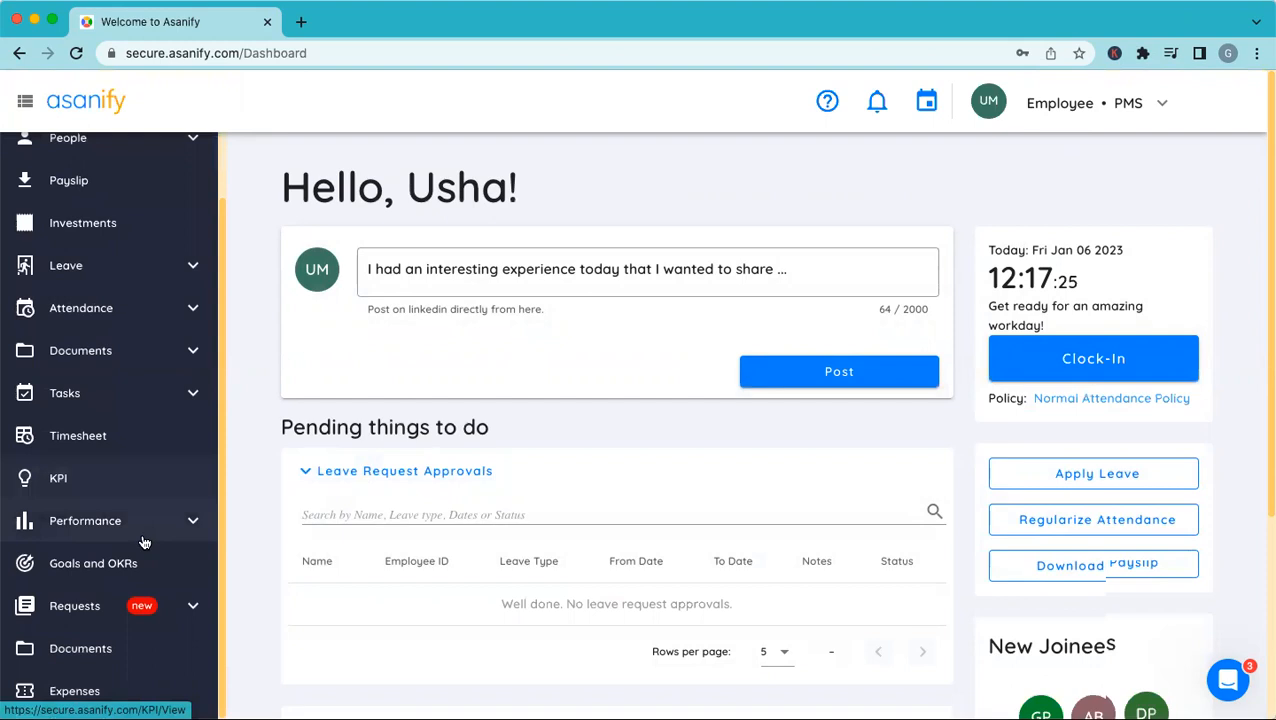
click(58, 689)
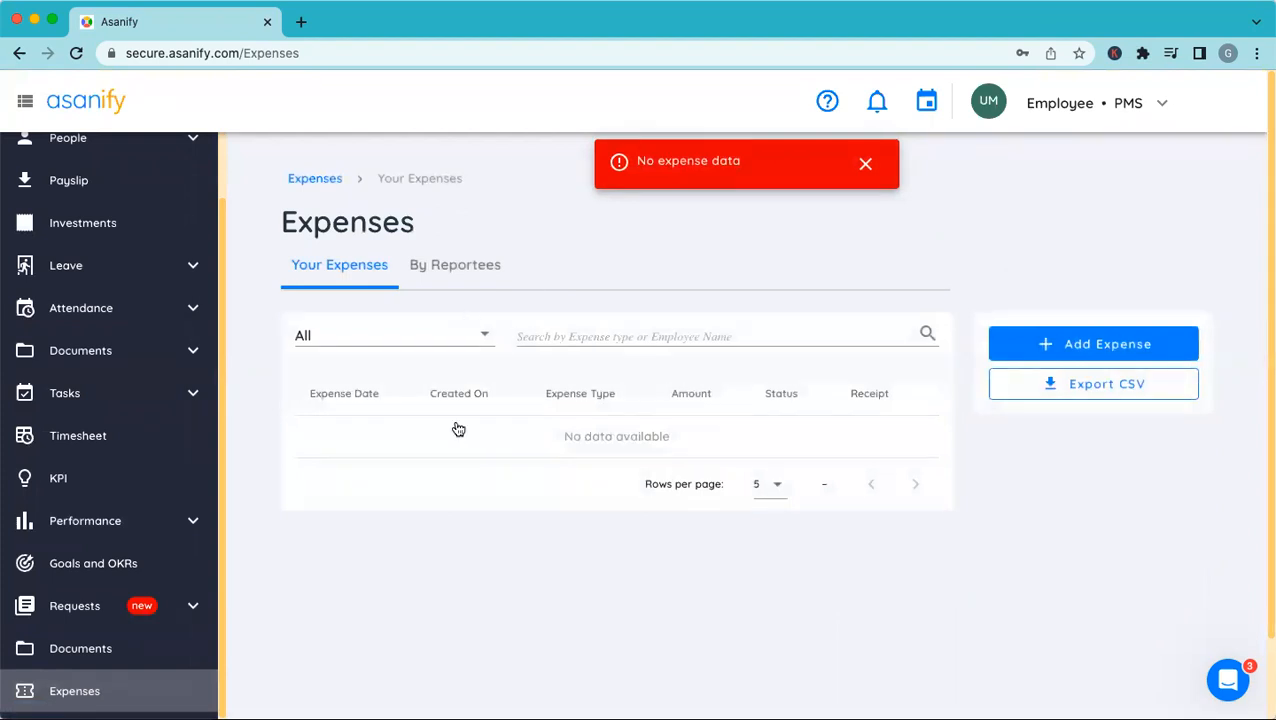
click(1084, 352)
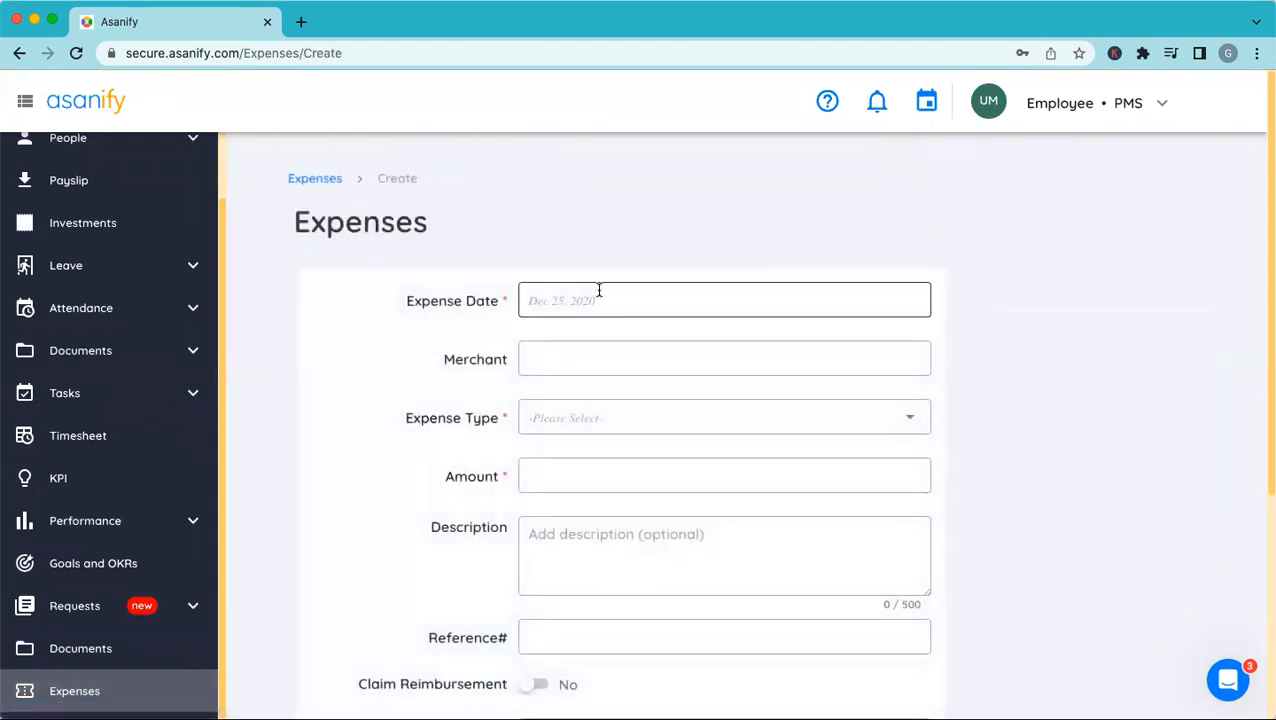
Step: Set the expense date to 06 Jan 2023 and the merchant to ABC Company
click(599, 290)
click(698, 394)
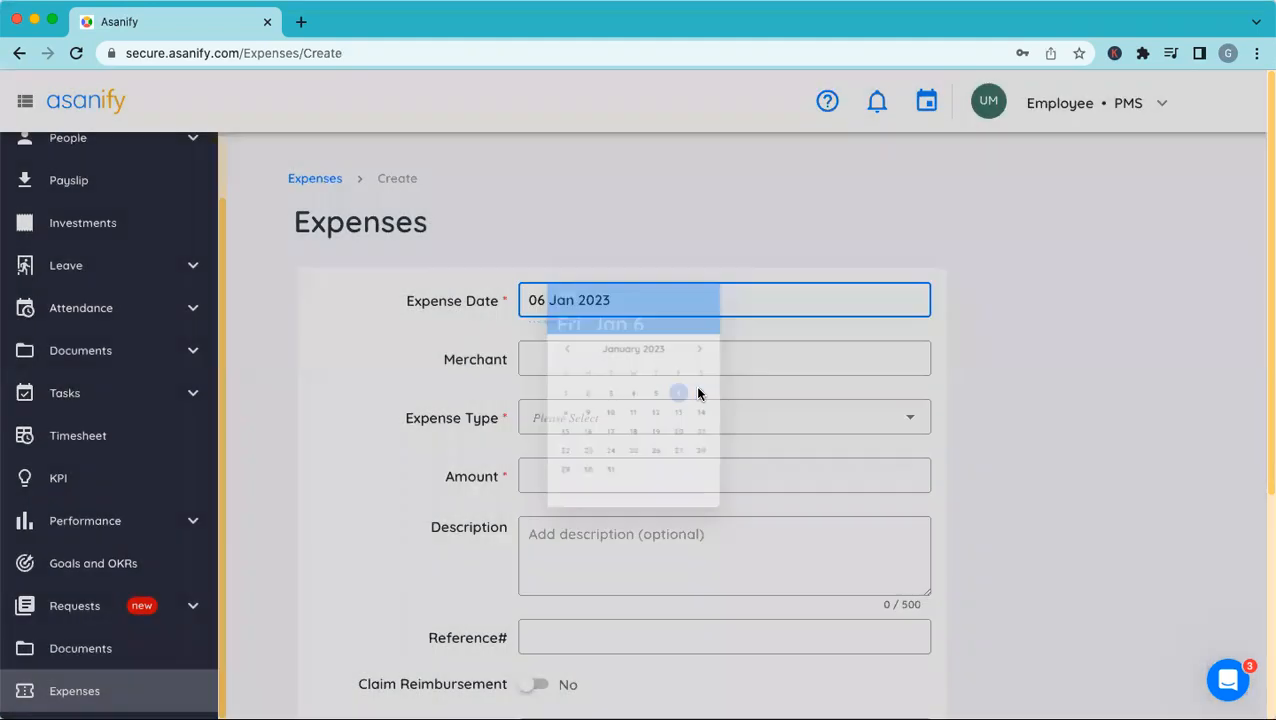
click(544, 356)
text(ABC)
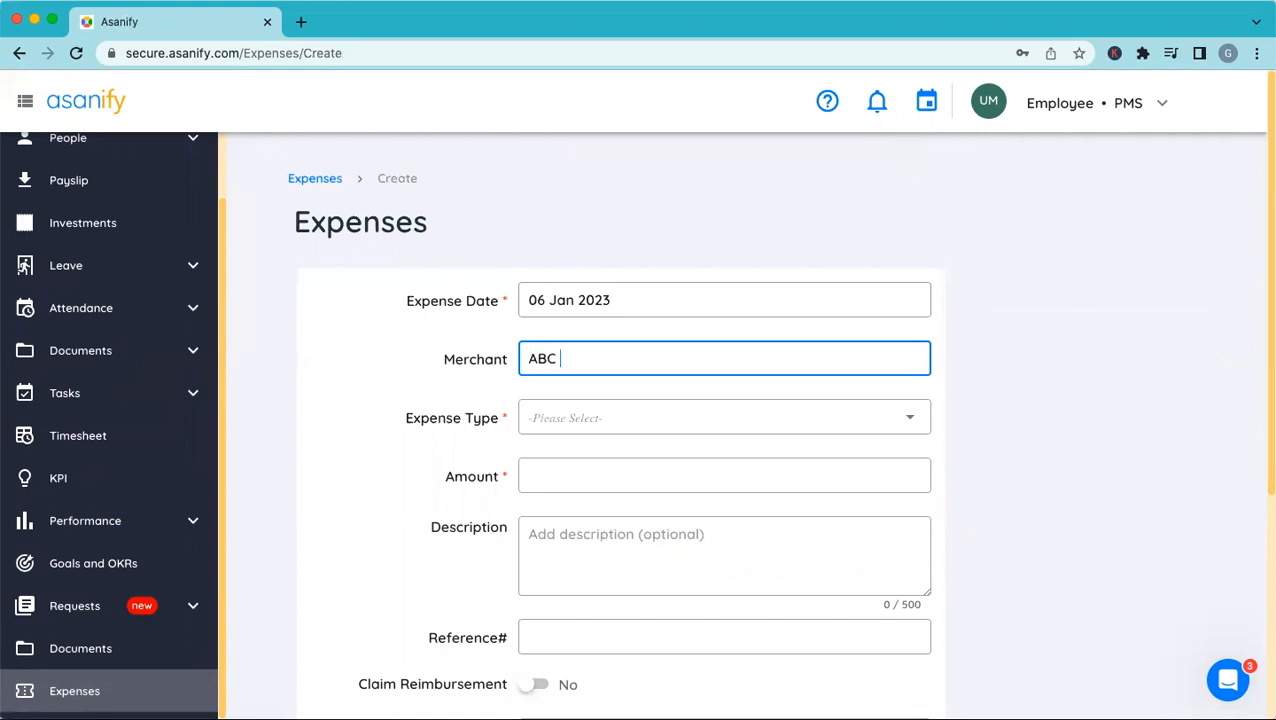
text( Company)
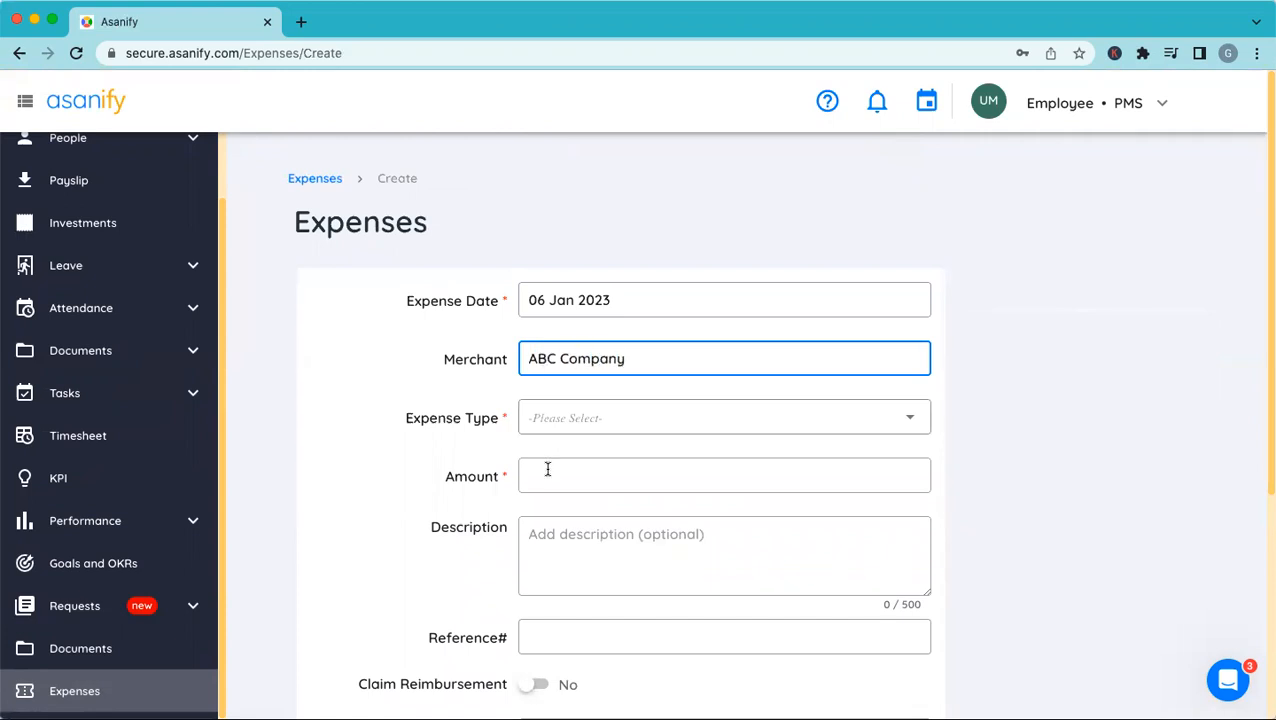
Step: Choose Telephone Bill as the expense type and enter an amount of 1000
click(604, 418)
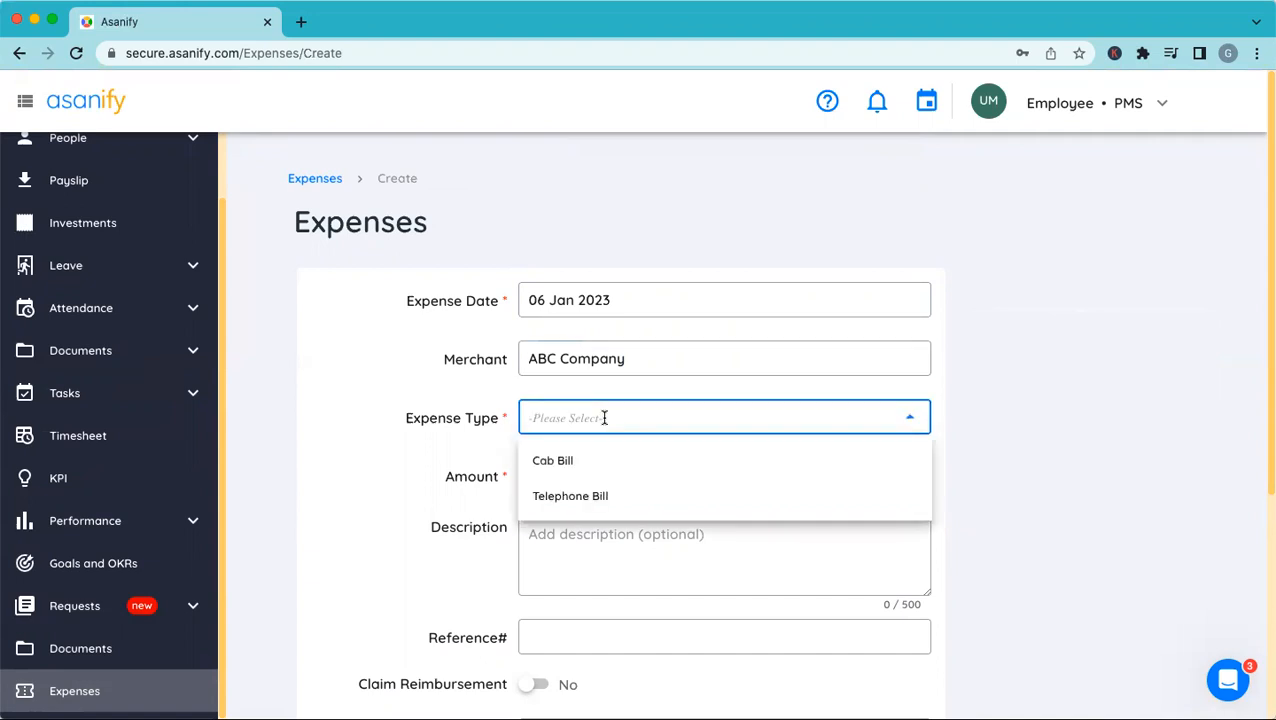
click(561, 500)
click(543, 475)
text(1000)
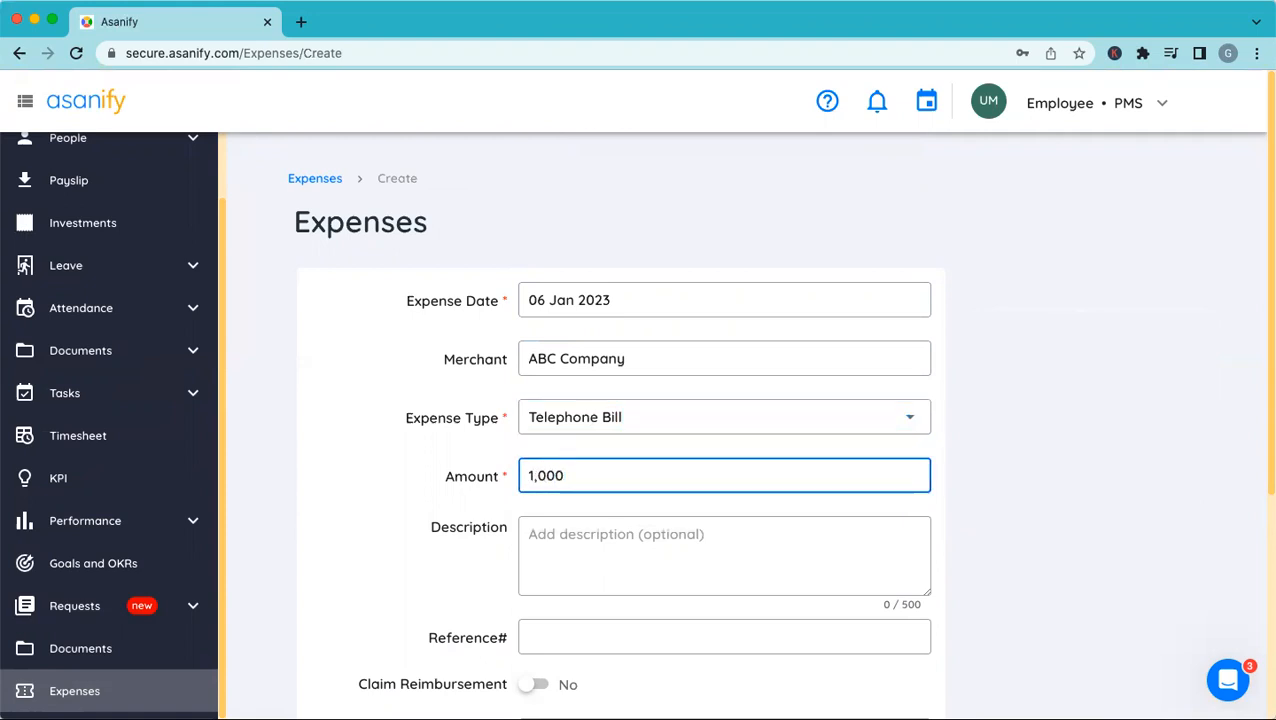
scroll(543, 475, down, 3)
scroll(564, 473, down, 1)
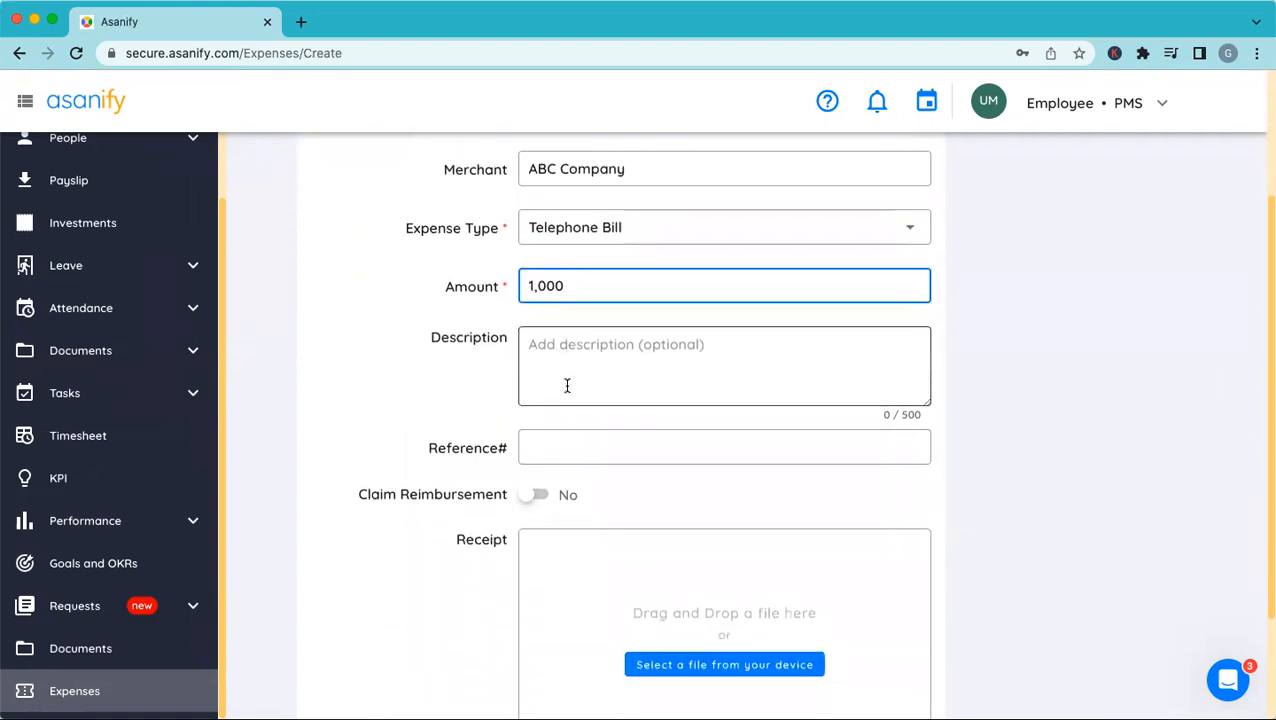
scroll(561, 360, down, 1)
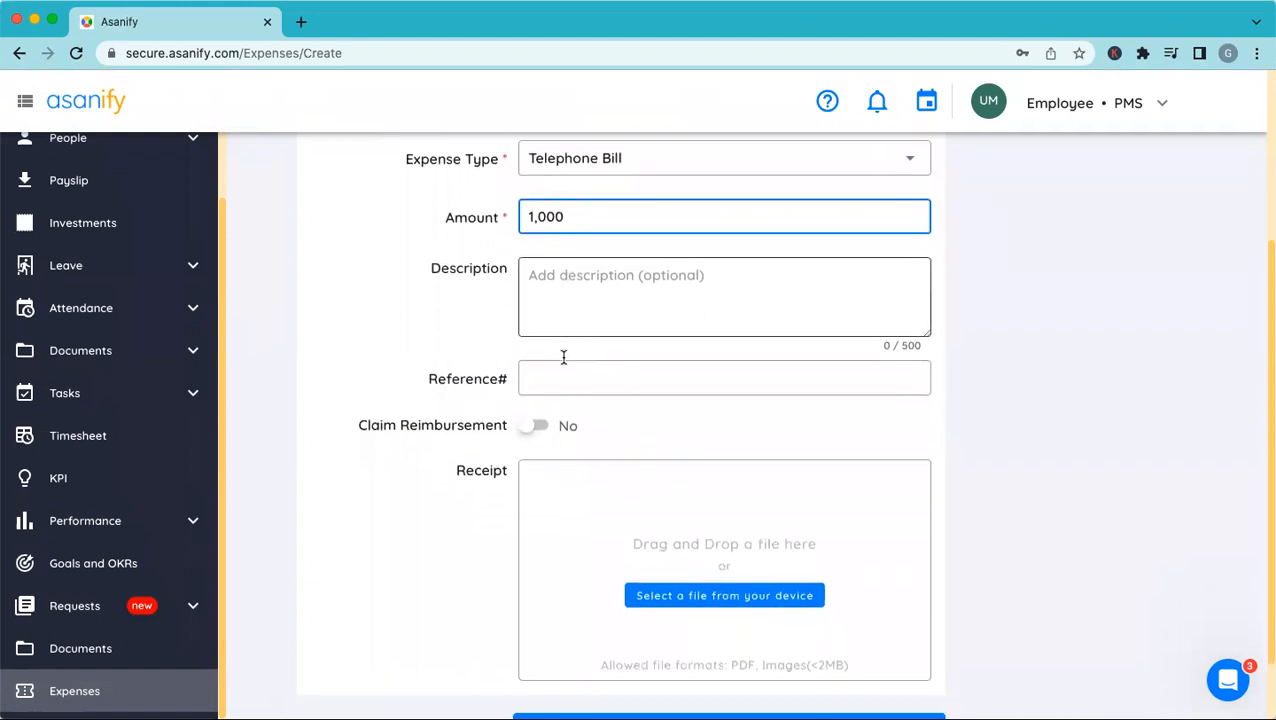
scroll(555, 521, down, 1)
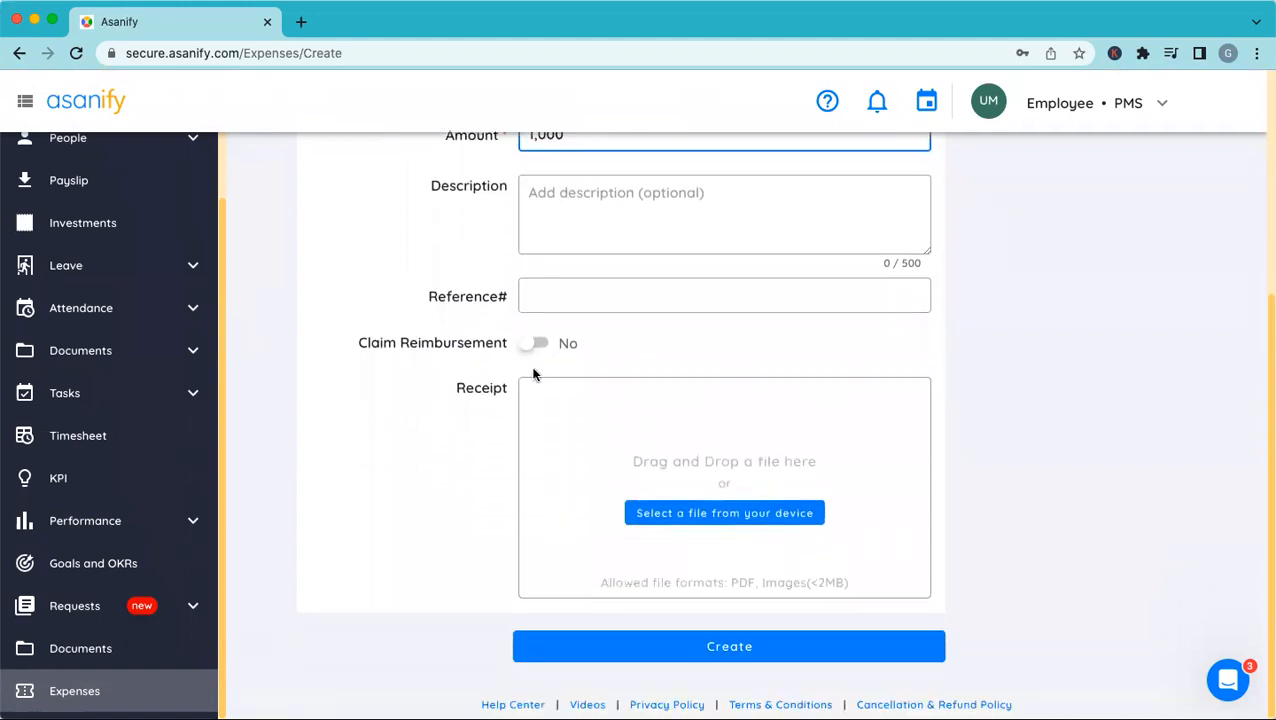
scroll(532, 375, up, 3)
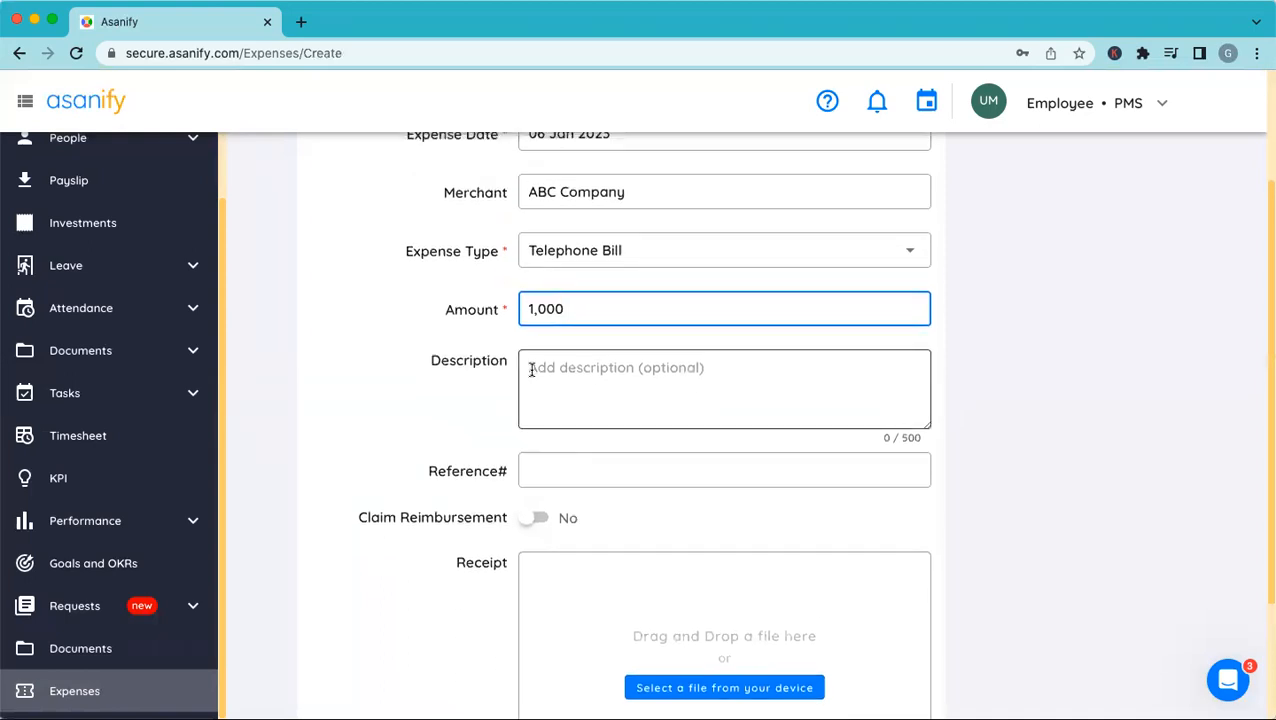
Step: Turn on Claim Reimbursement, attach Telephone Bill.pdf as the receipt, and create the expense
scroll(531, 372, up, 1)
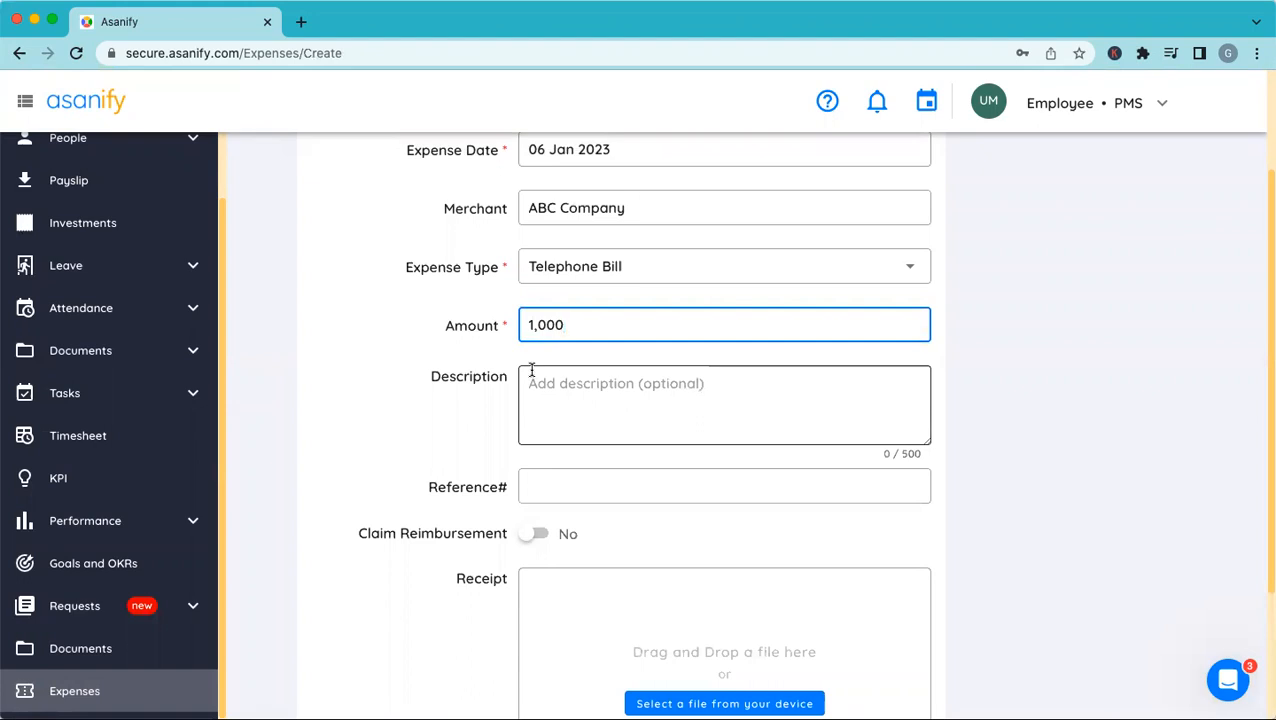
click(529, 535)
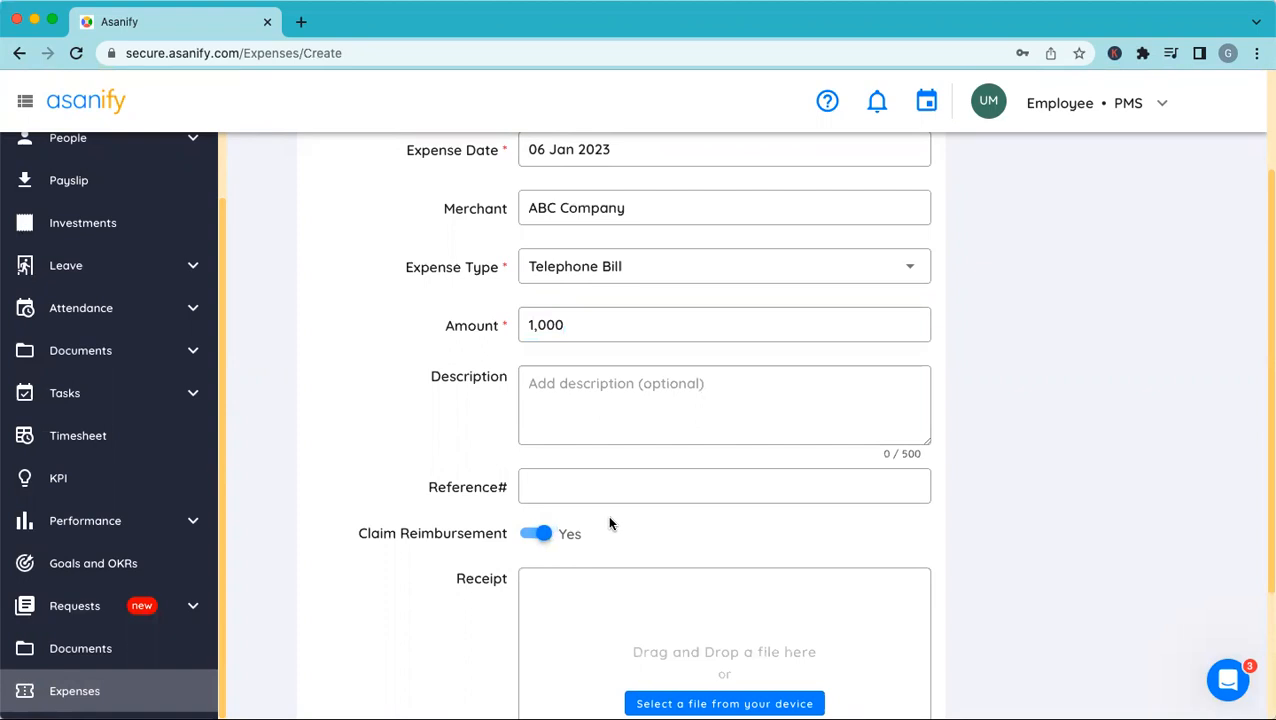
scroll(610, 522, down, 3)
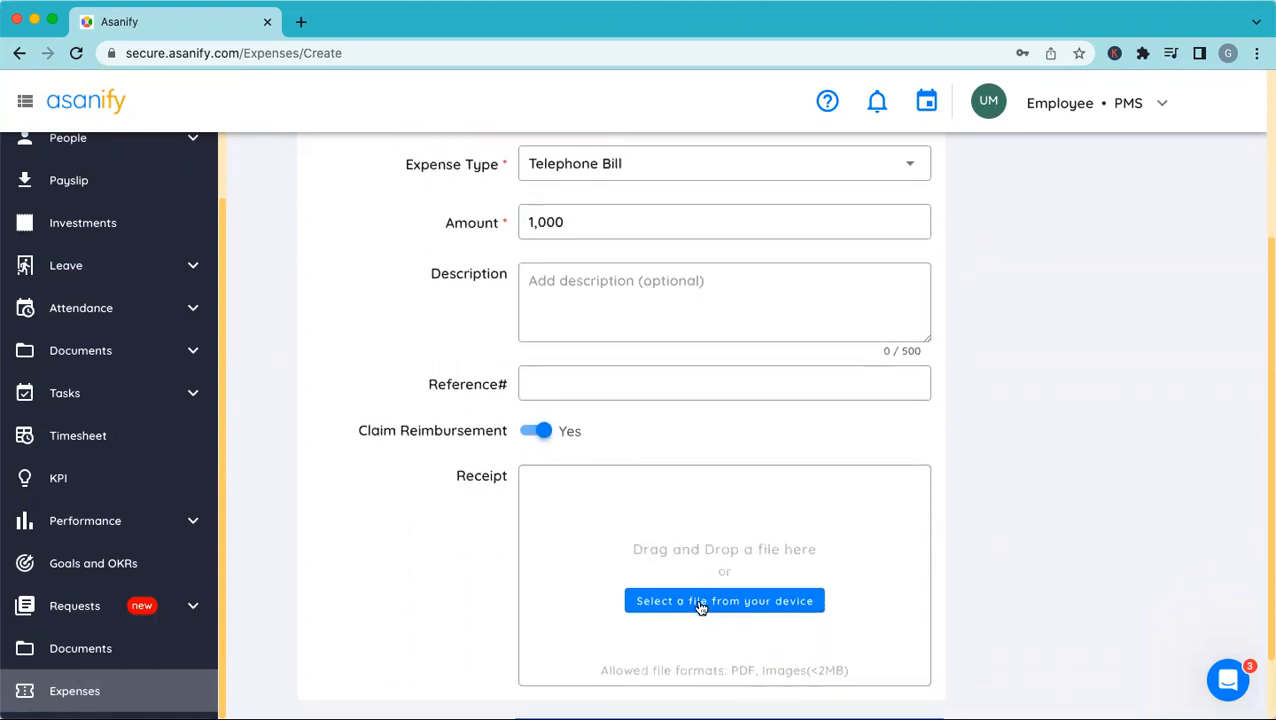
scroll(640, 555, down, 2)
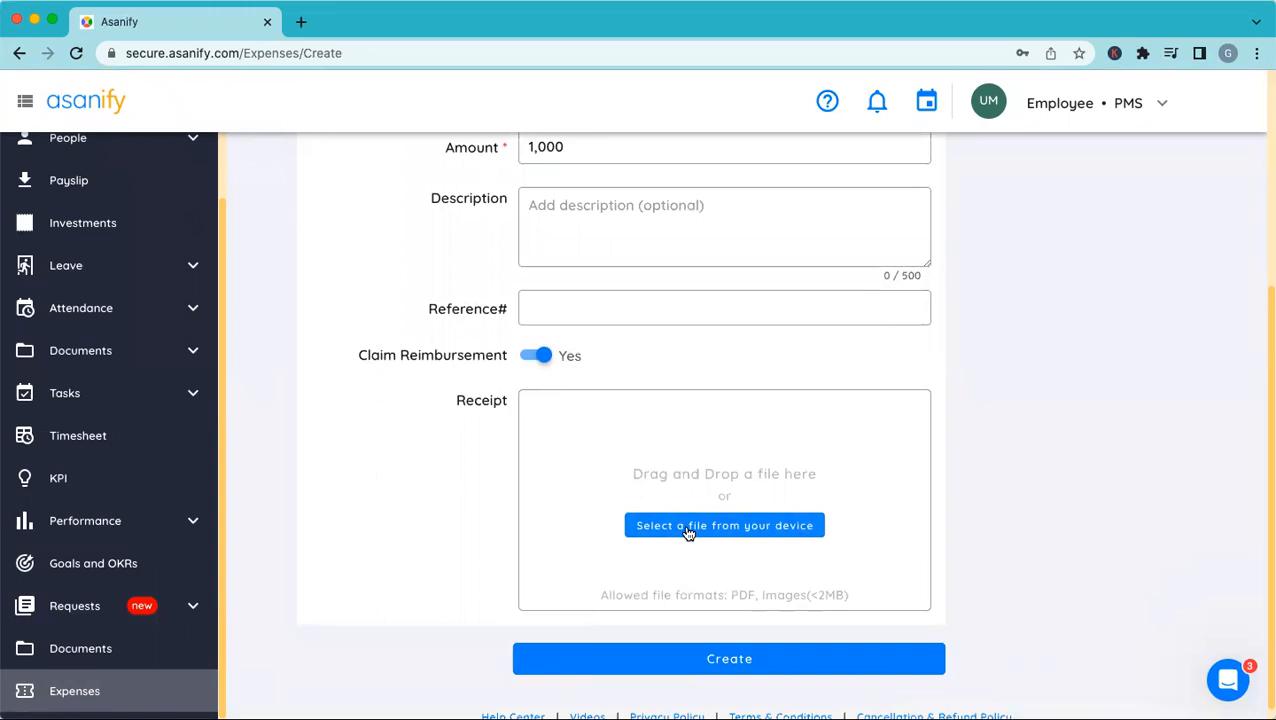
scroll(688, 531, down, 1)
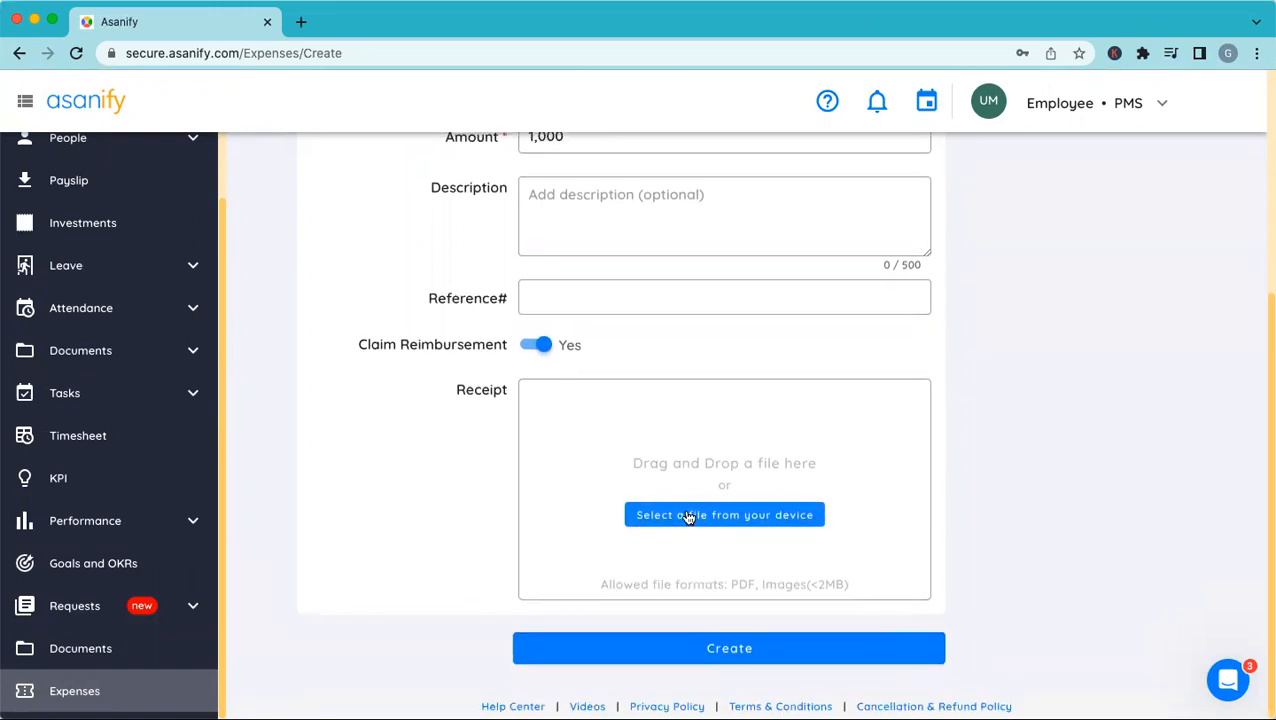
click(688, 517)
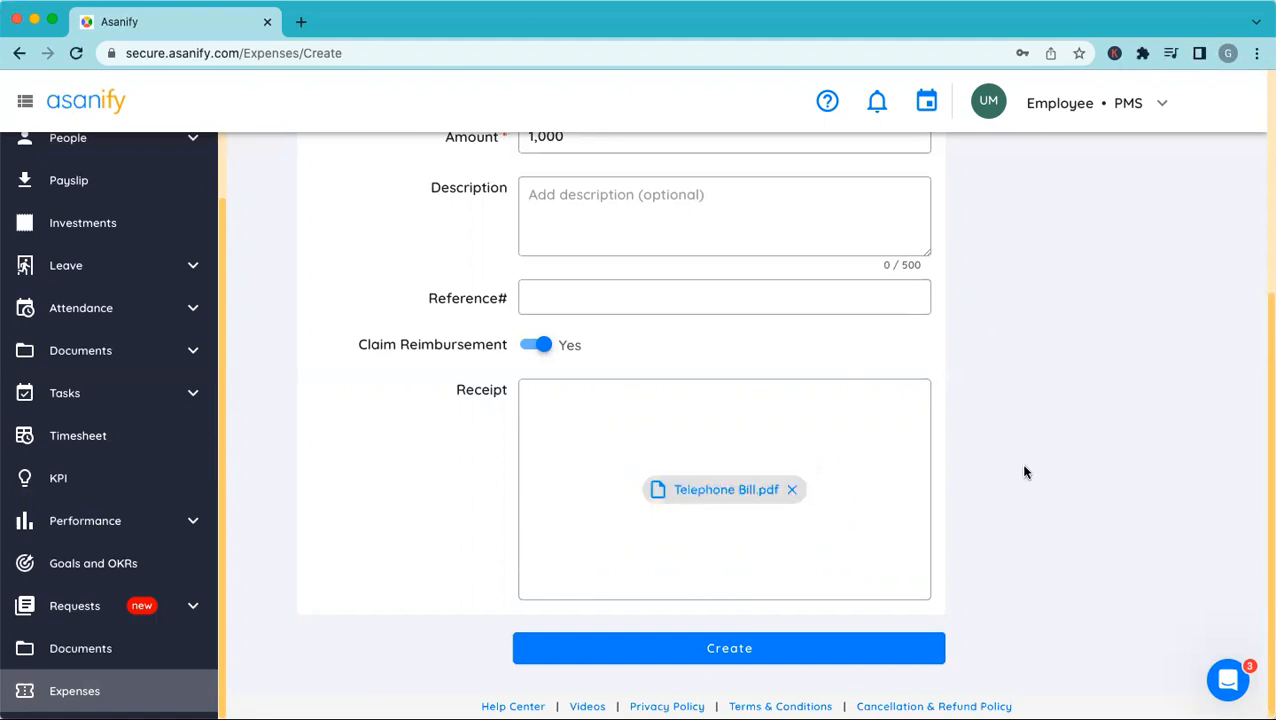
click(743, 653)
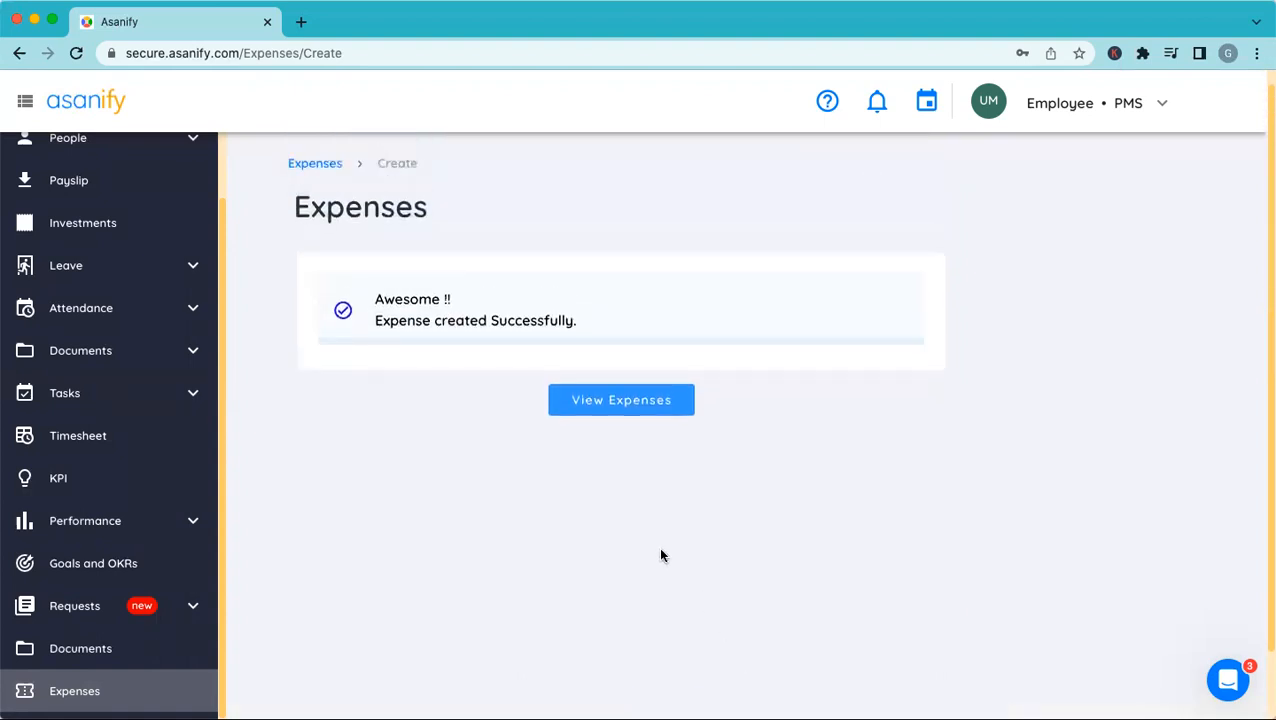
Step: Filter All Requests to Expense and find the 06 Jan 2023 claim listed as Pending
click(140, 606)
scroll(142, 606, down, 2)
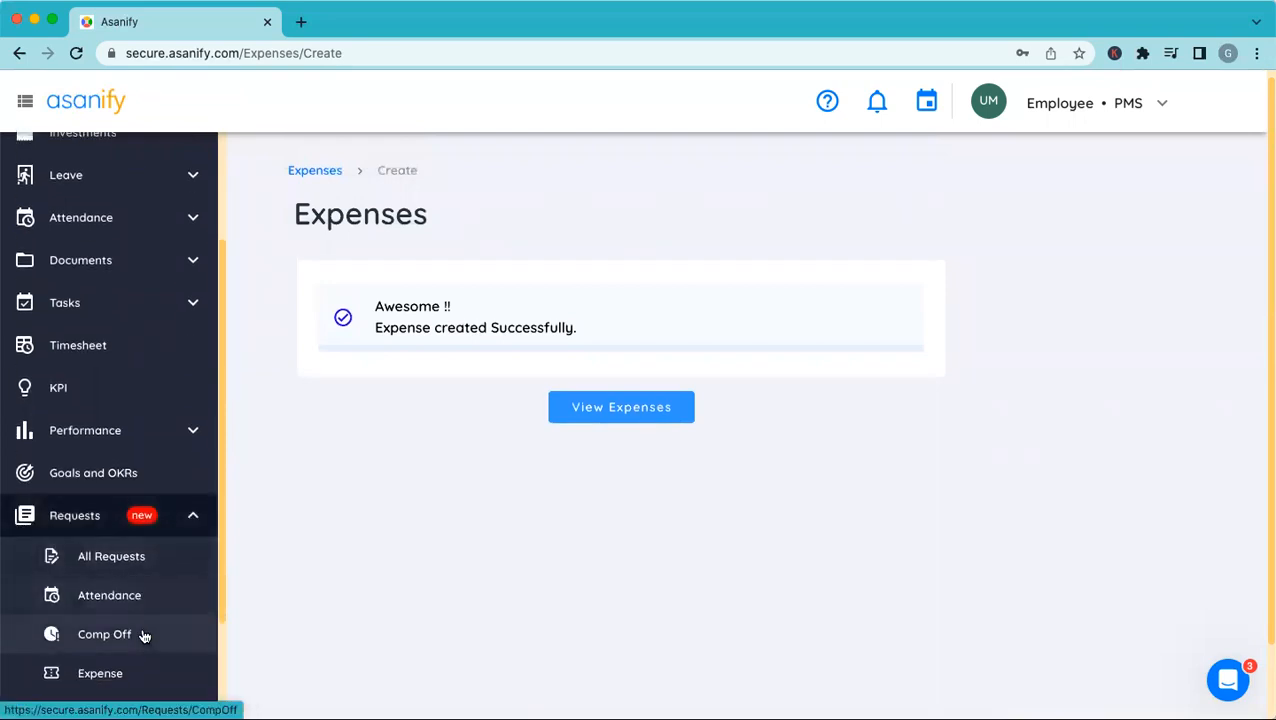
click(143, 568)
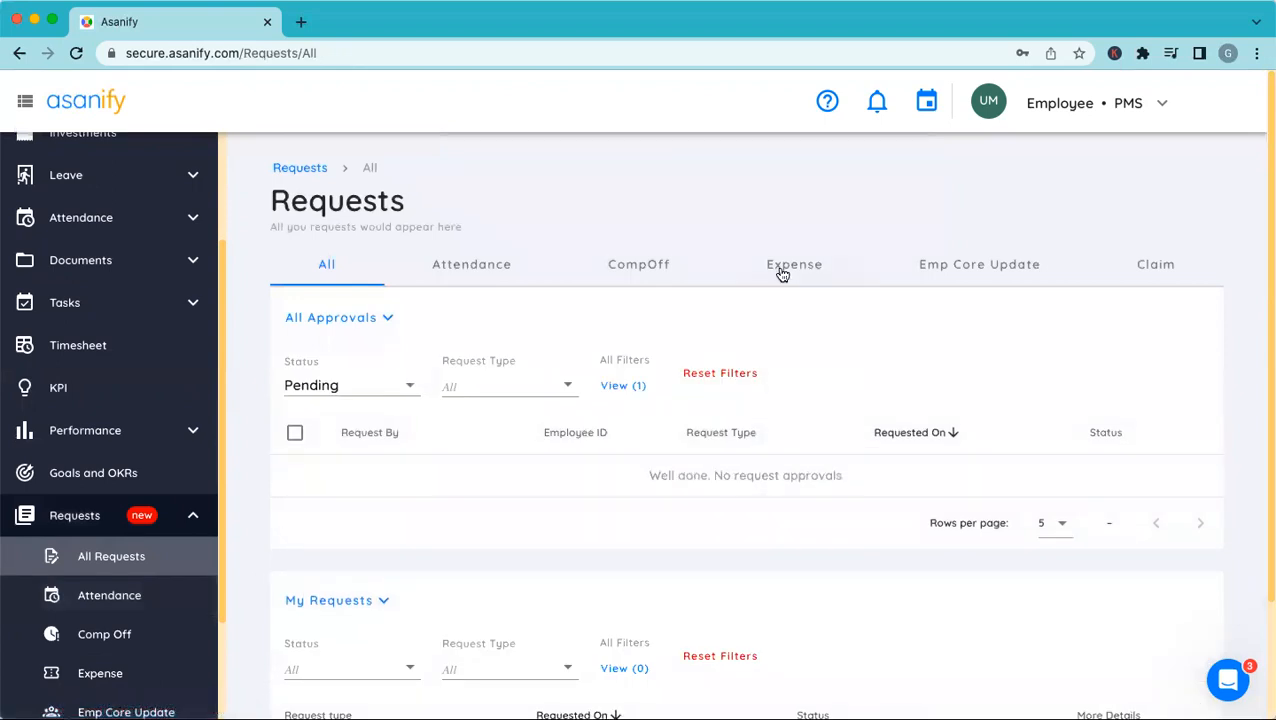
click(784, 272)
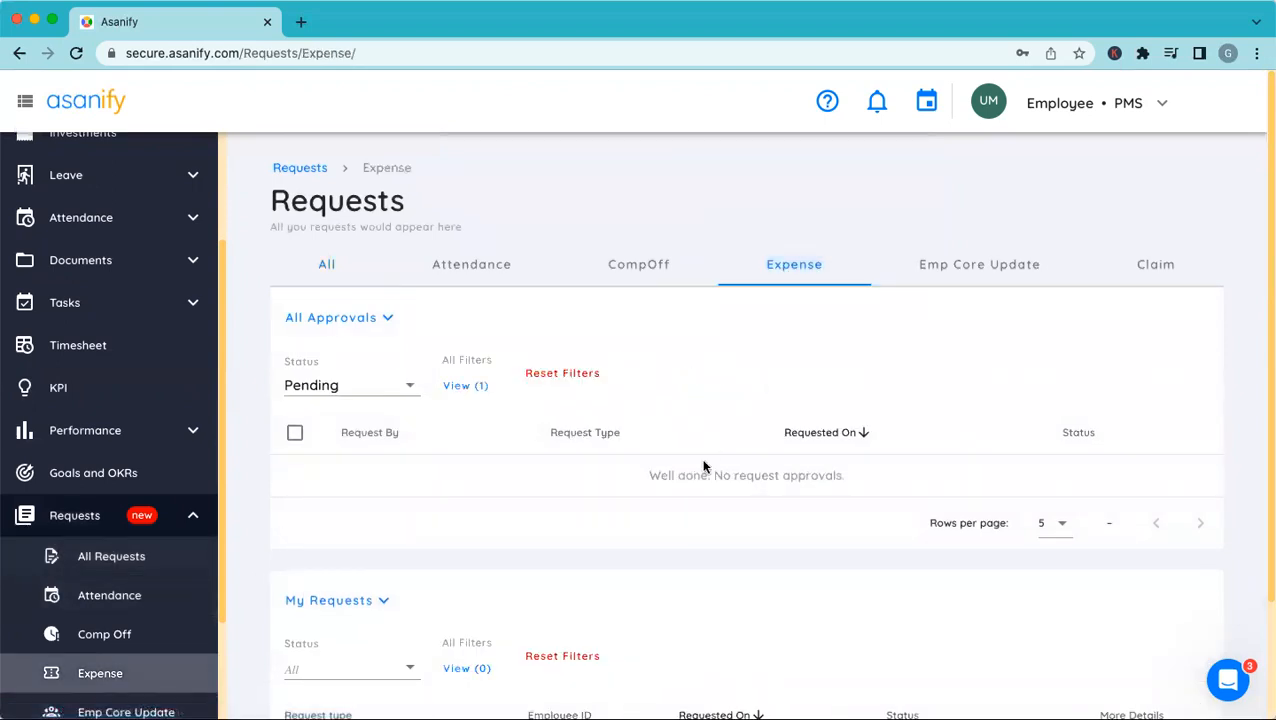
scroll(697, 540, down, 1)
scroll(697, 540, down, 2)
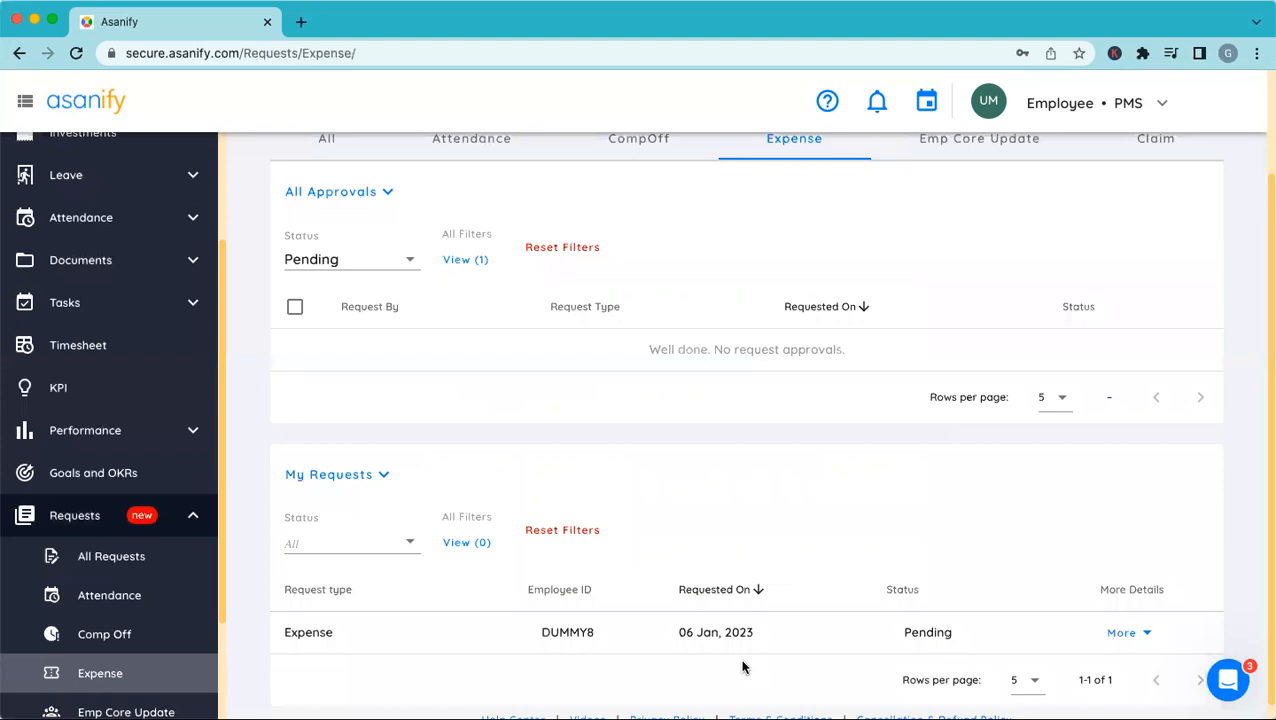
scroll(742, 667, down, 1)
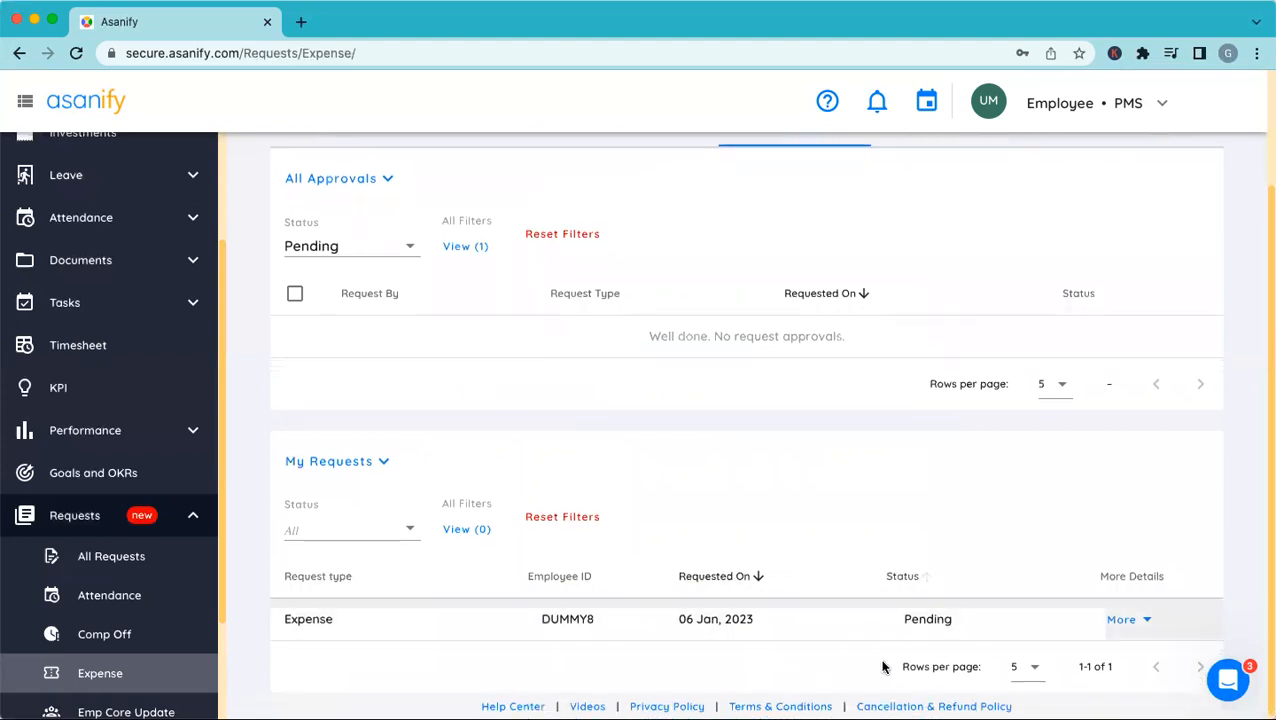
scroll(904, 633, down, 1)
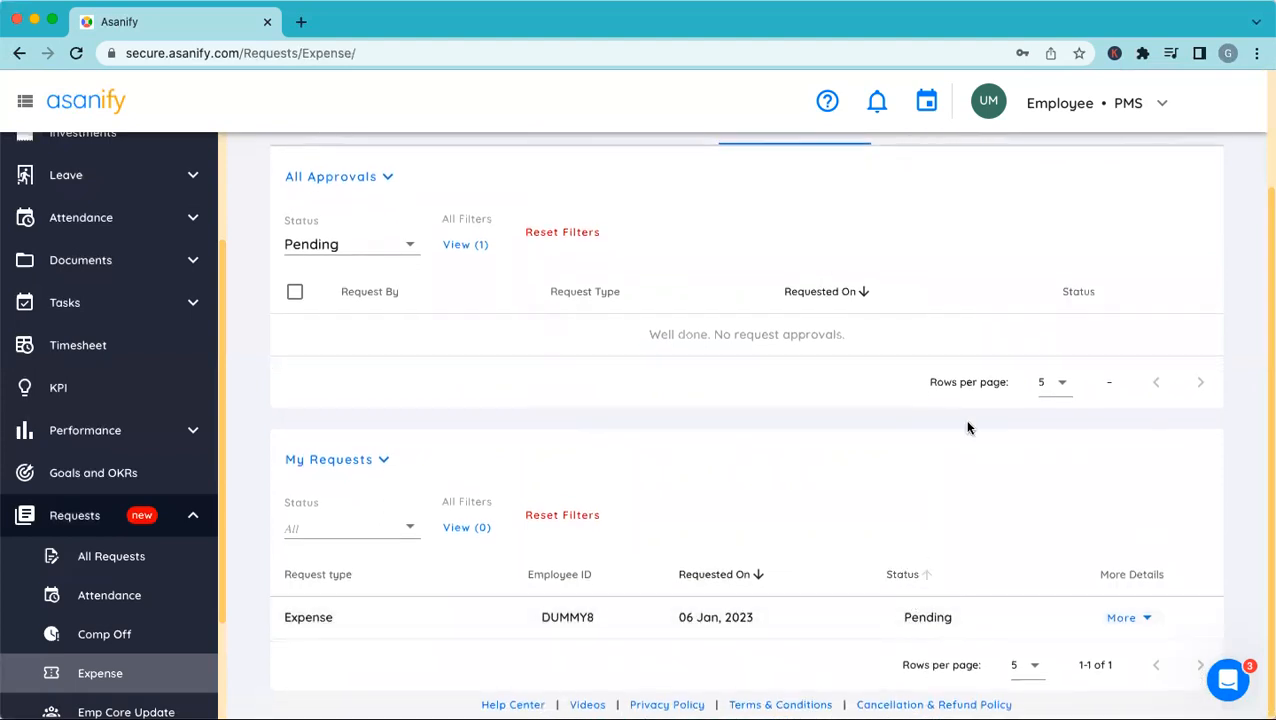
click(1134, 103)
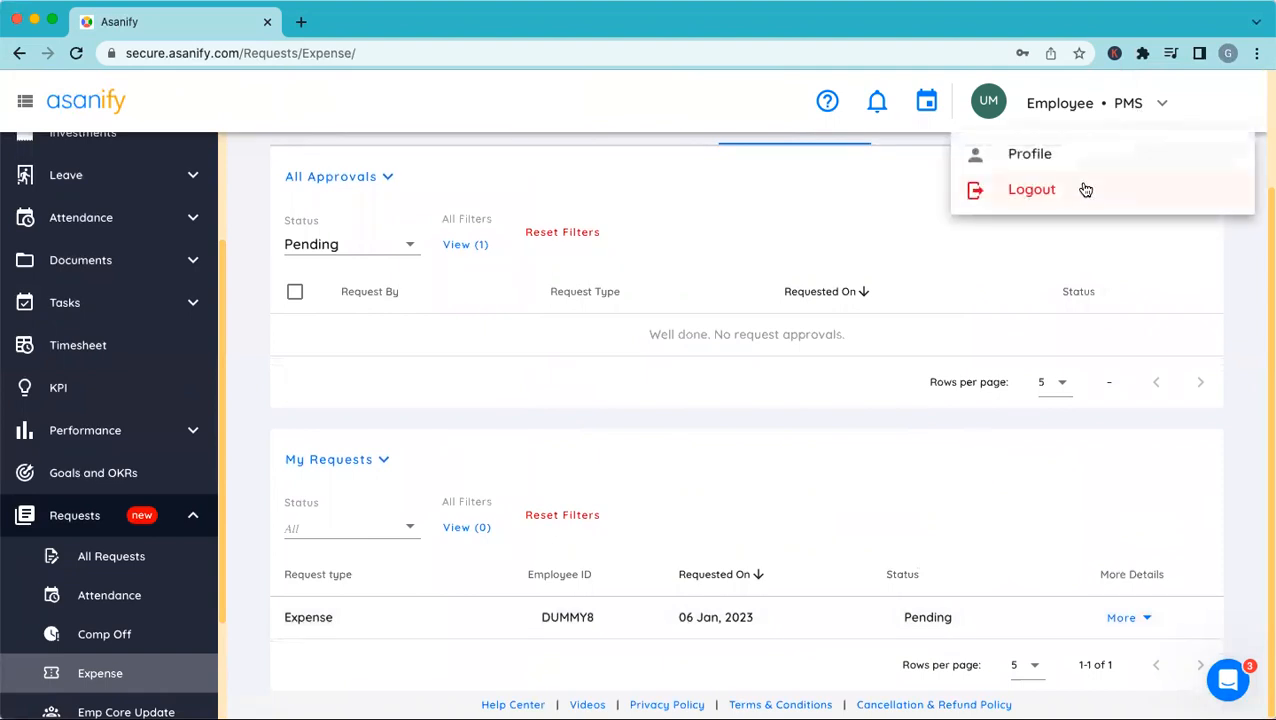
Step: Log out of the employee account and sign back in with the saved admin credentials
click(1085, 188)
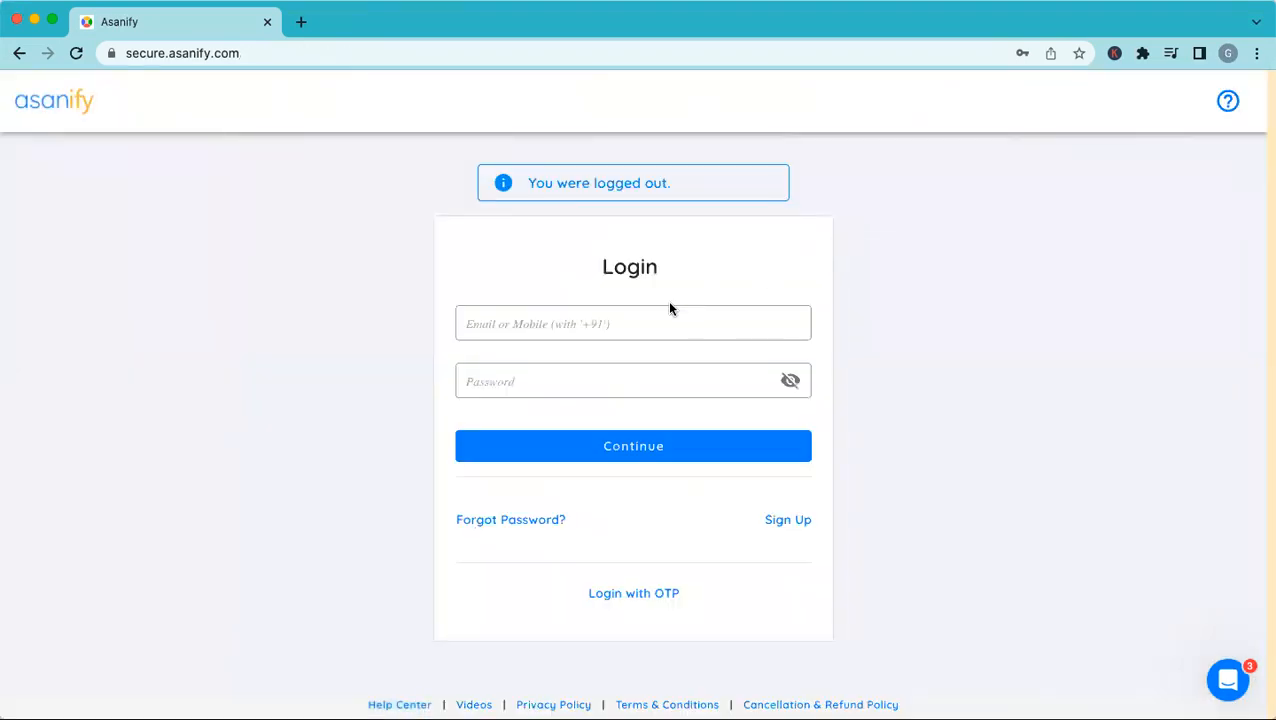
click(662, 322)
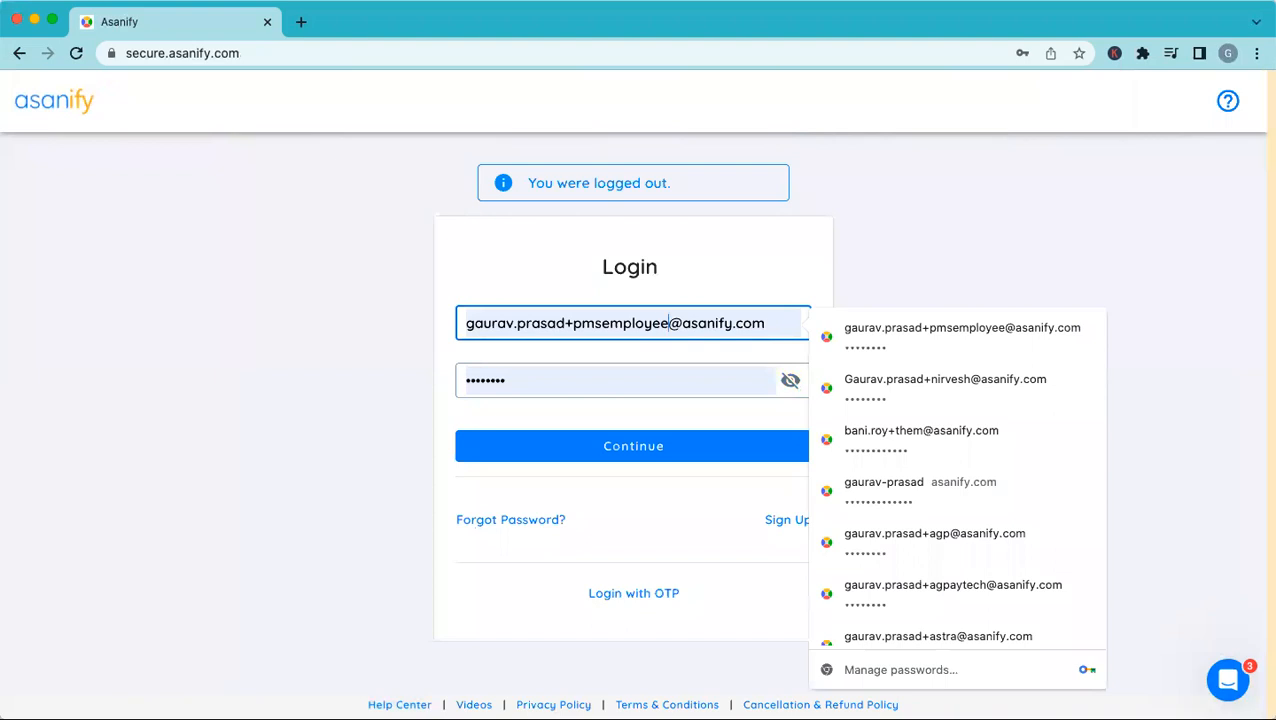
key(BackSpace)
key(BackSpace)
key(BackSpace)
key(BackSpace)
key(BackSpace)
key(BackSpace)
key(BackSpace)
key(BackSpace)
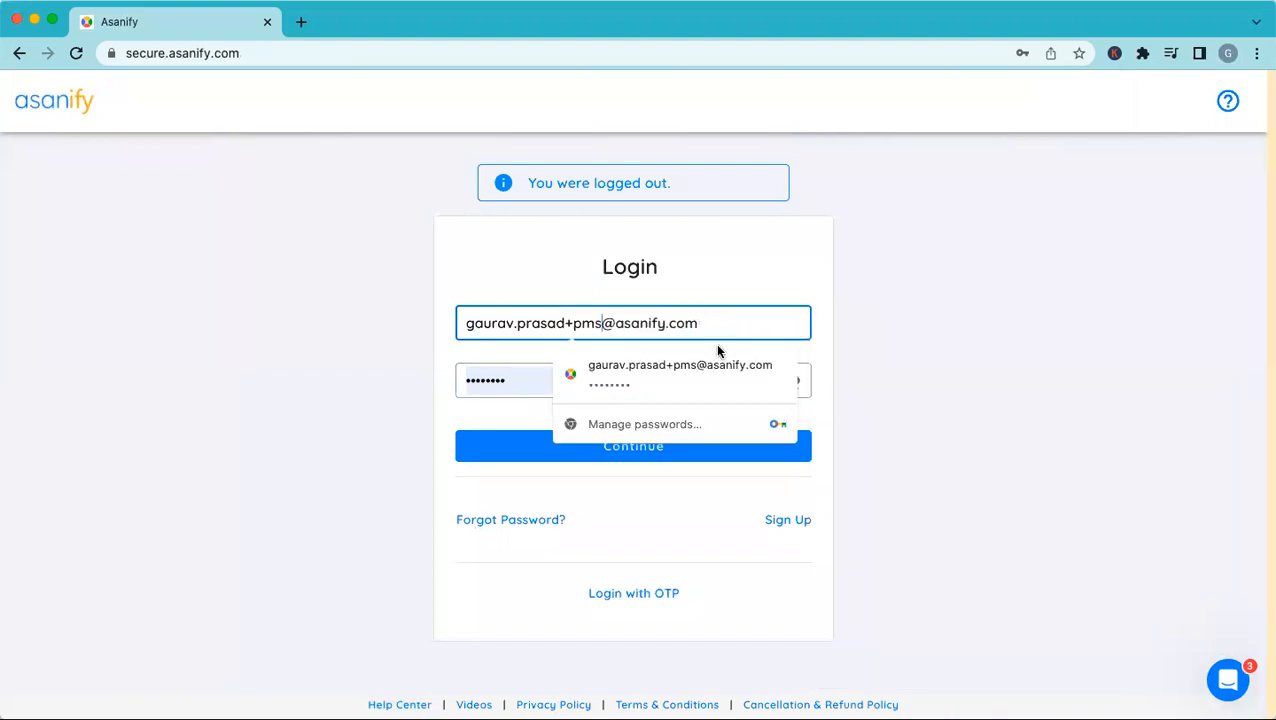
click(712, 368)
click(682, 446)
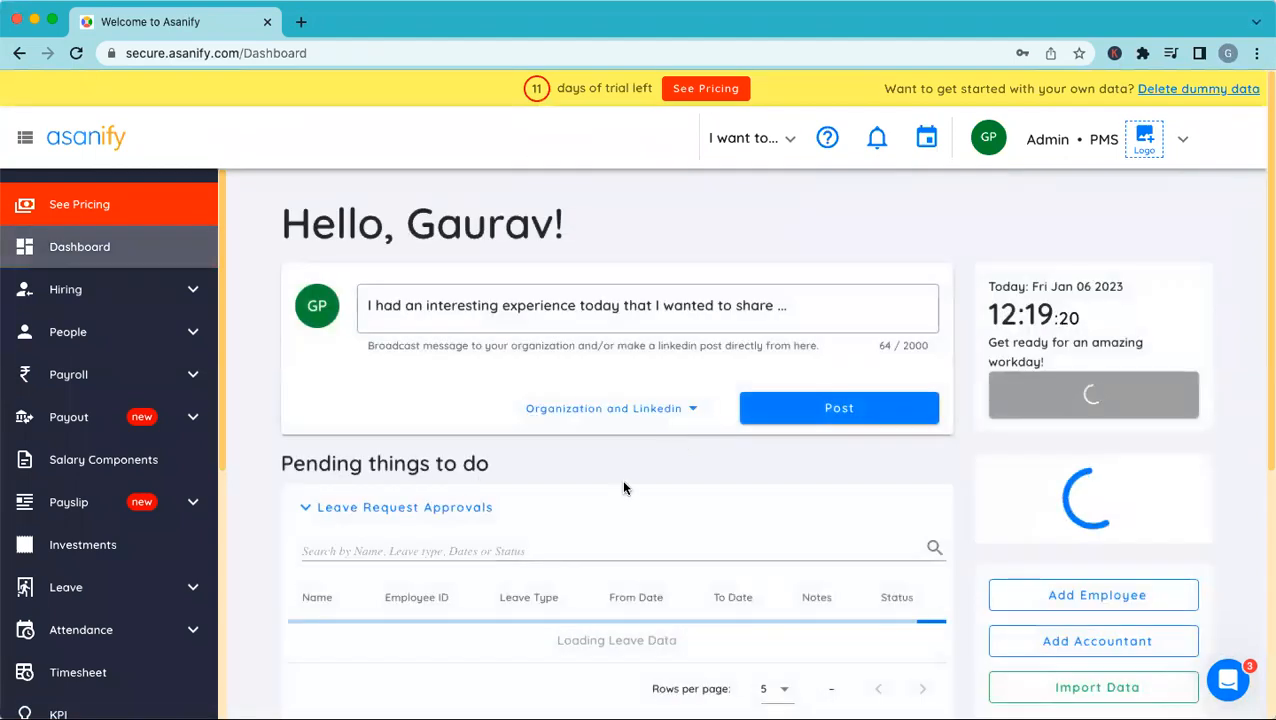
Step: Scroll the dashboard to Request Approvals showing the 06 Jan 2023 Expense request
scroll(584, 541, down, 3)
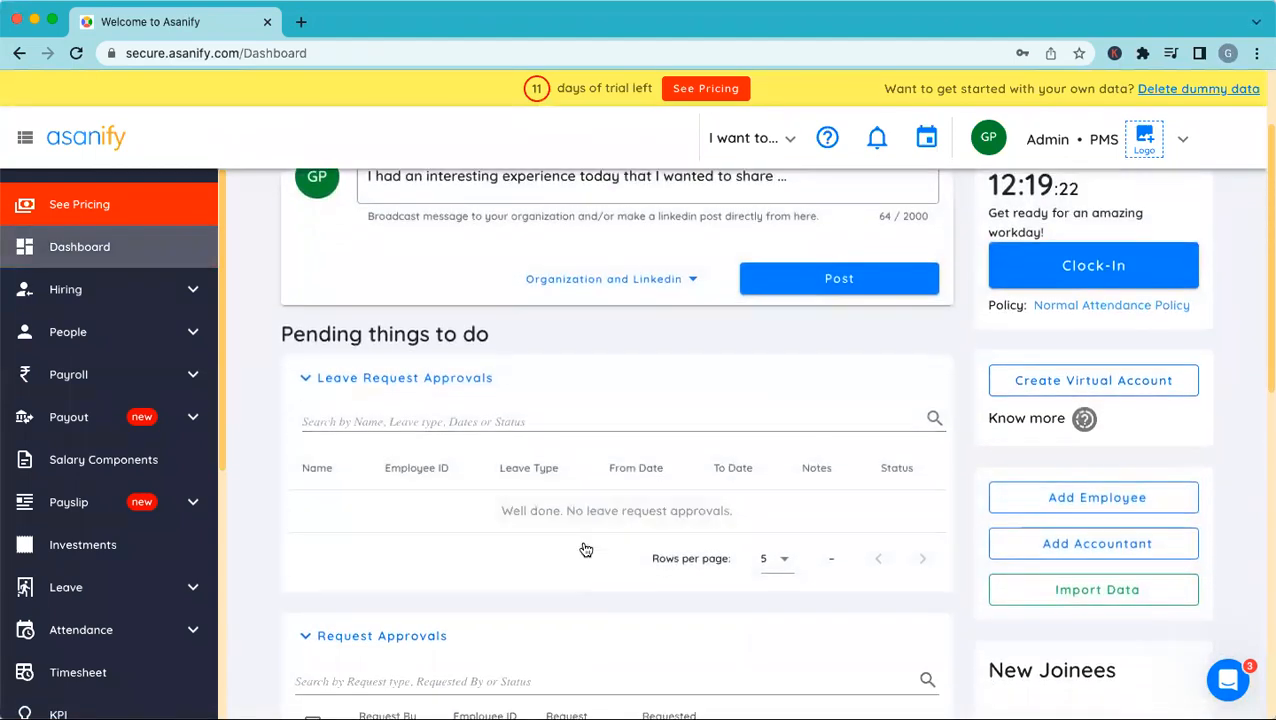
scroll(493, 535, down, 2)
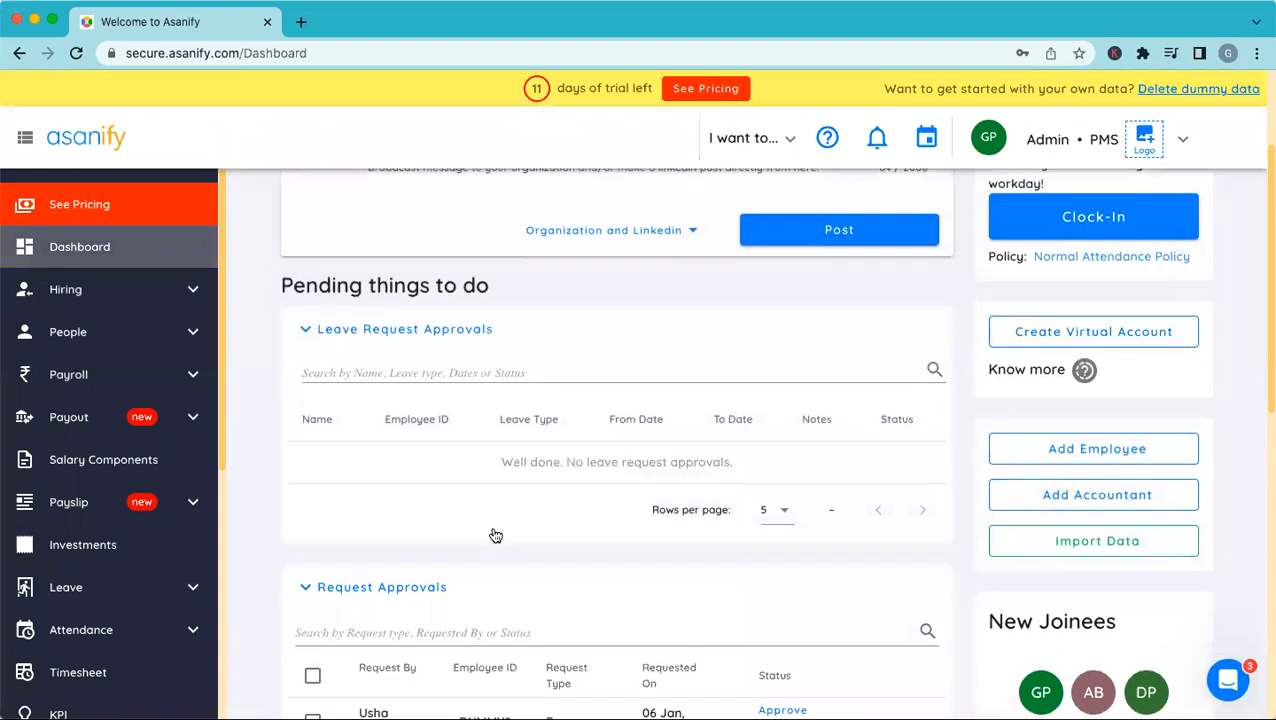
scroll(493, 535, down, 3)
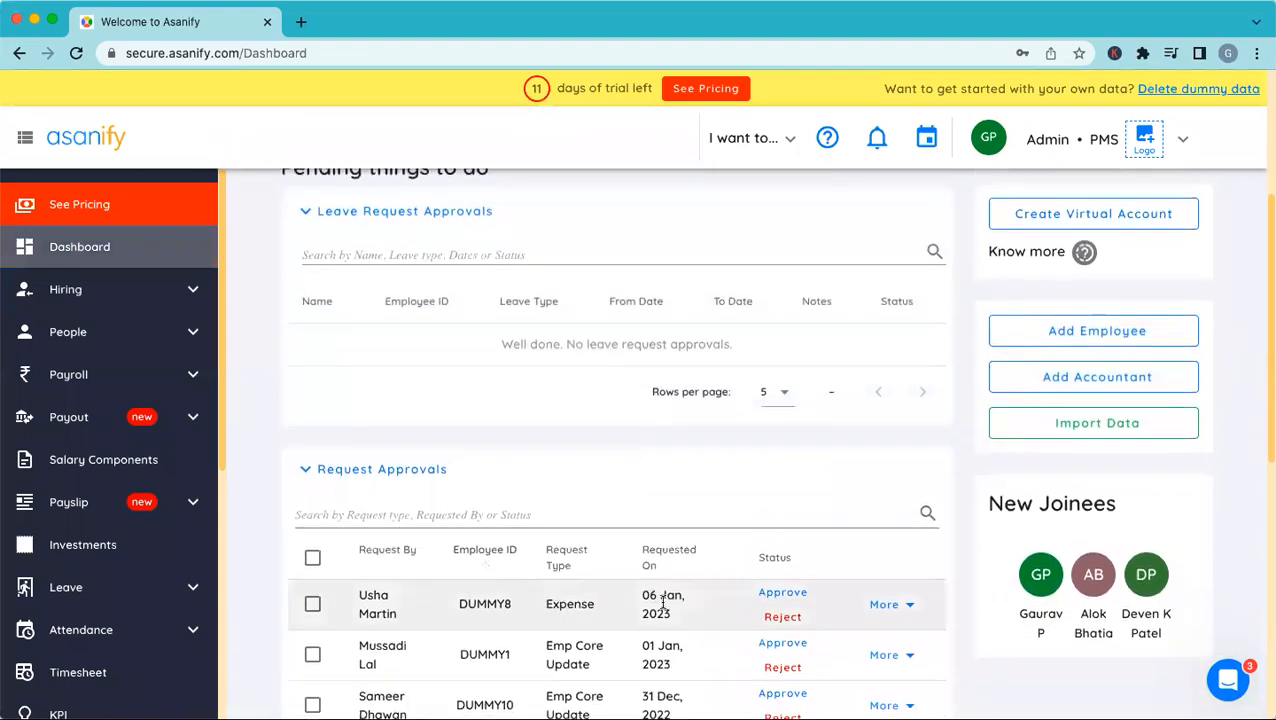
scroll(607, 619, down, 2)
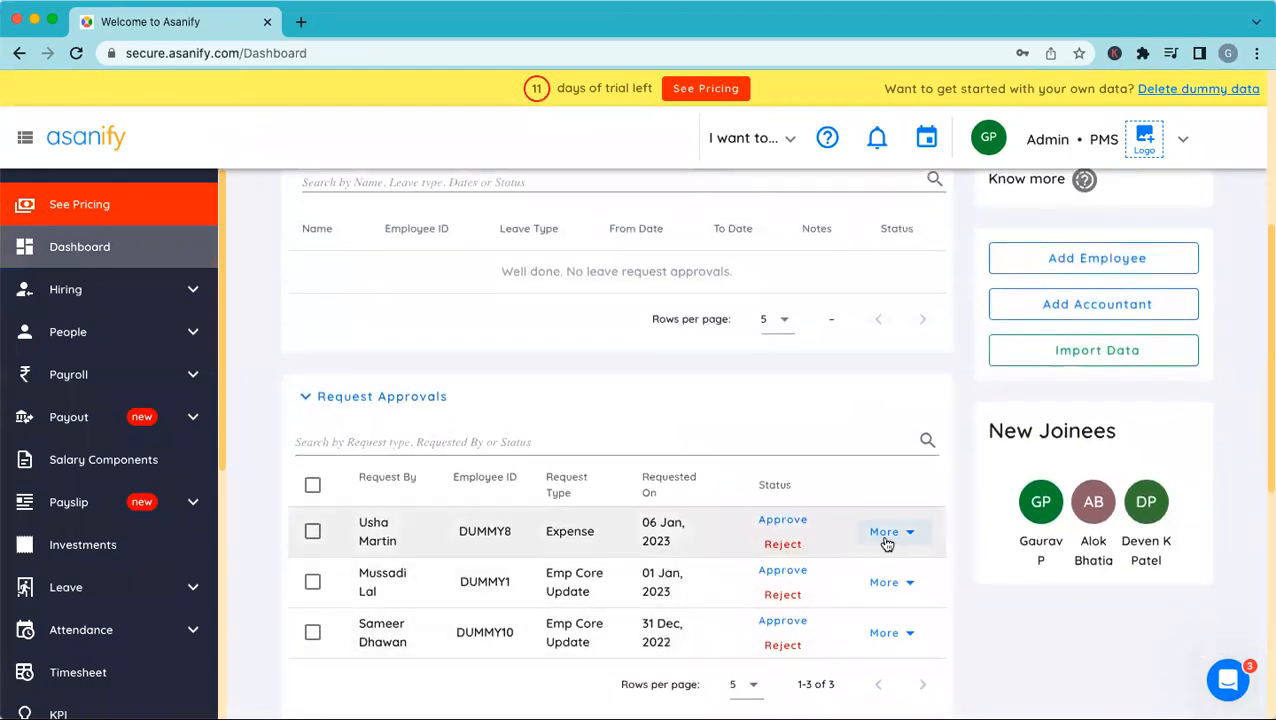
click(883, 534)
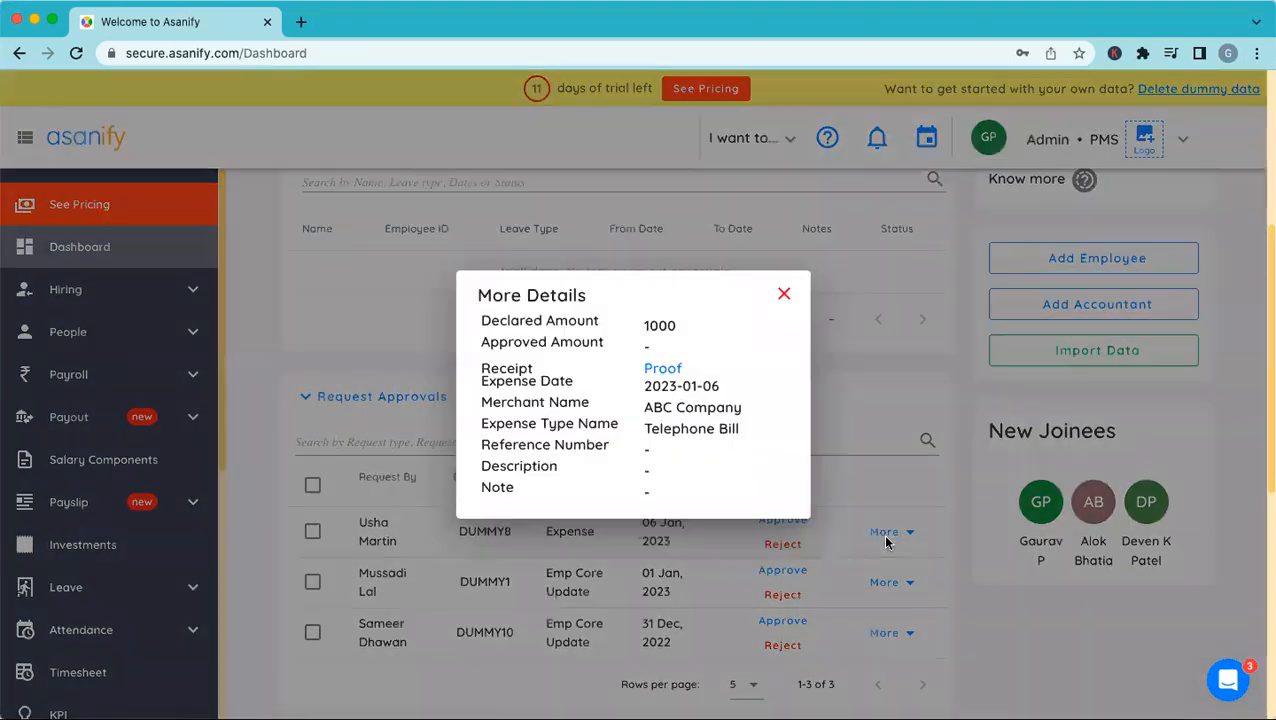
click(660, 368)
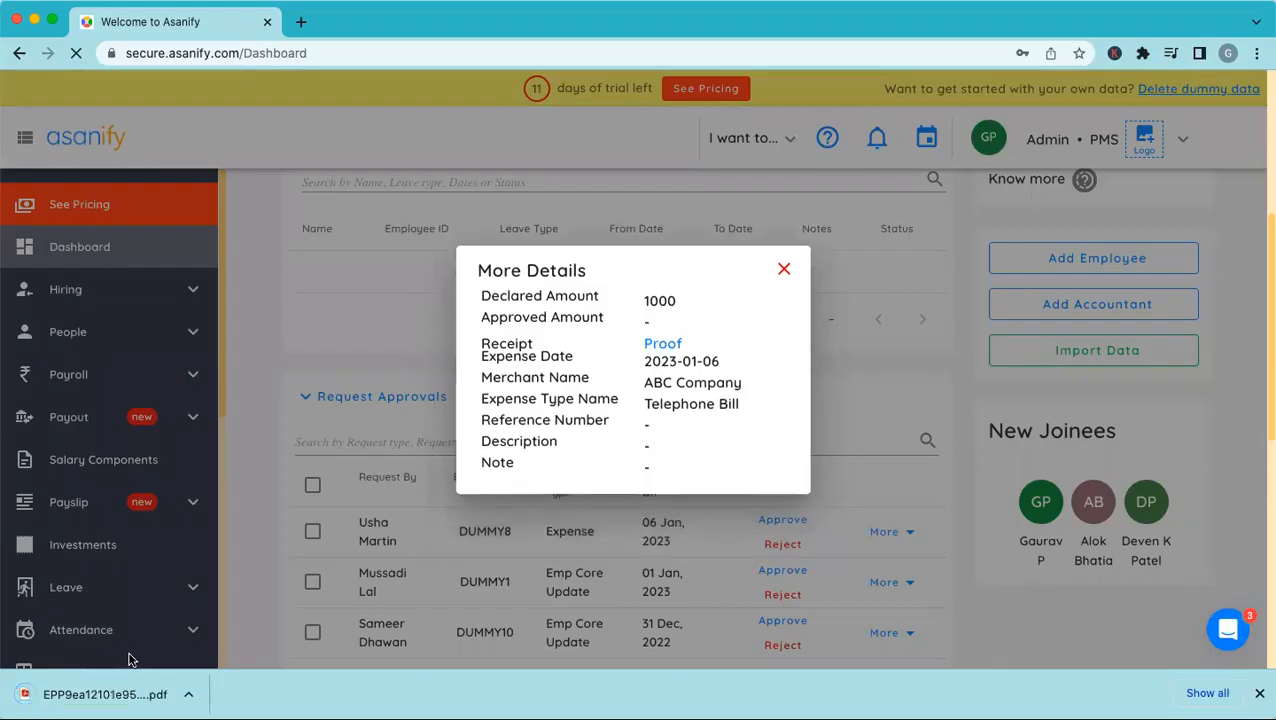
click(105, 694)
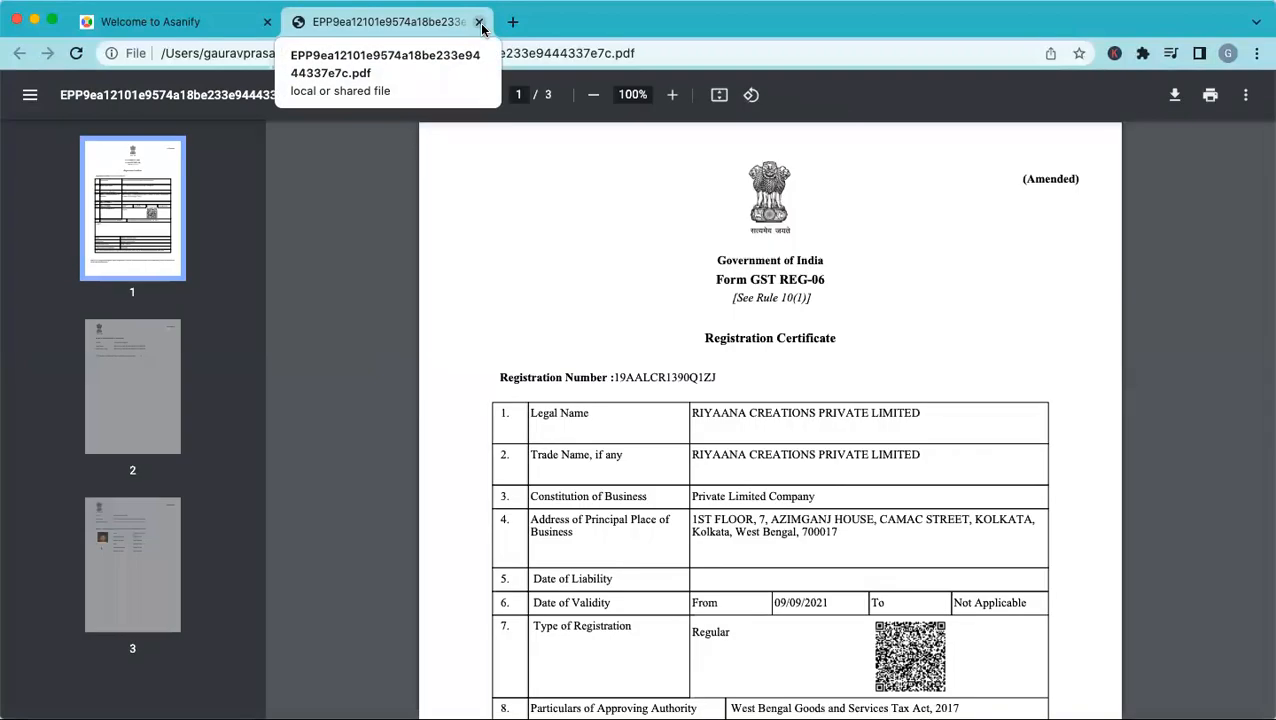
scroll(560, 426, down, 5)
scroll(458, 175, down, 1)
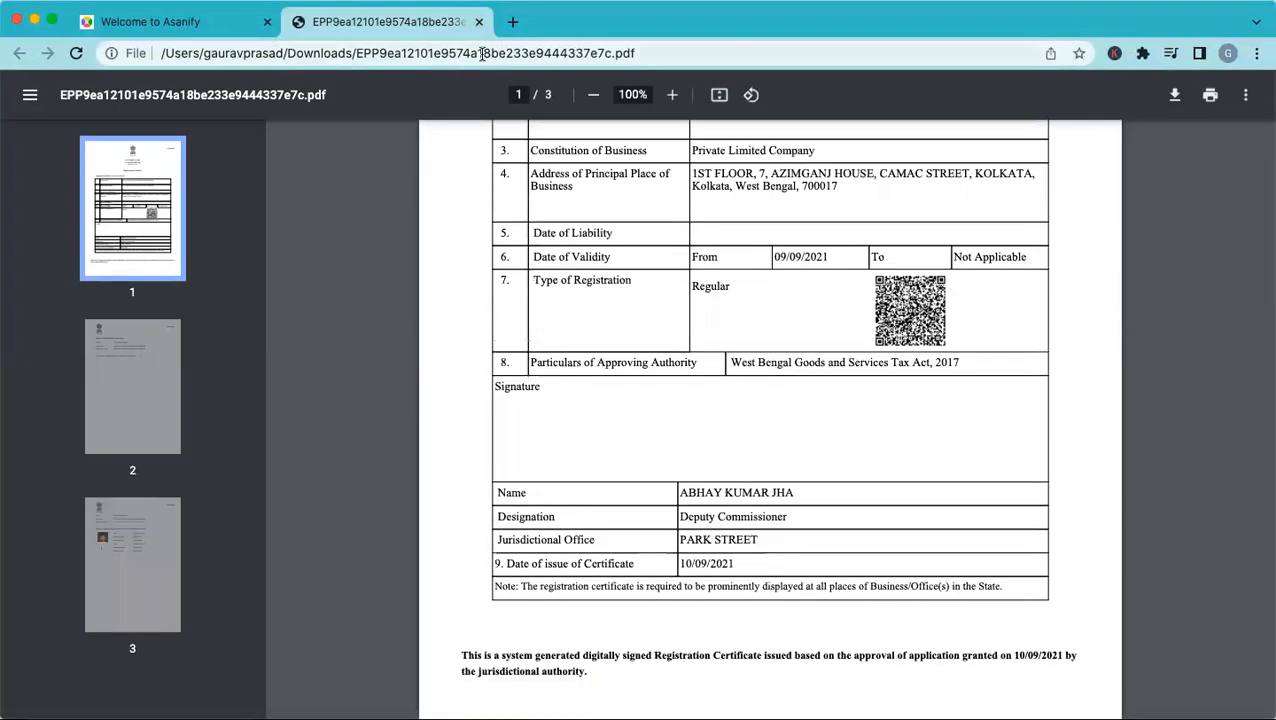
click(479, 22)
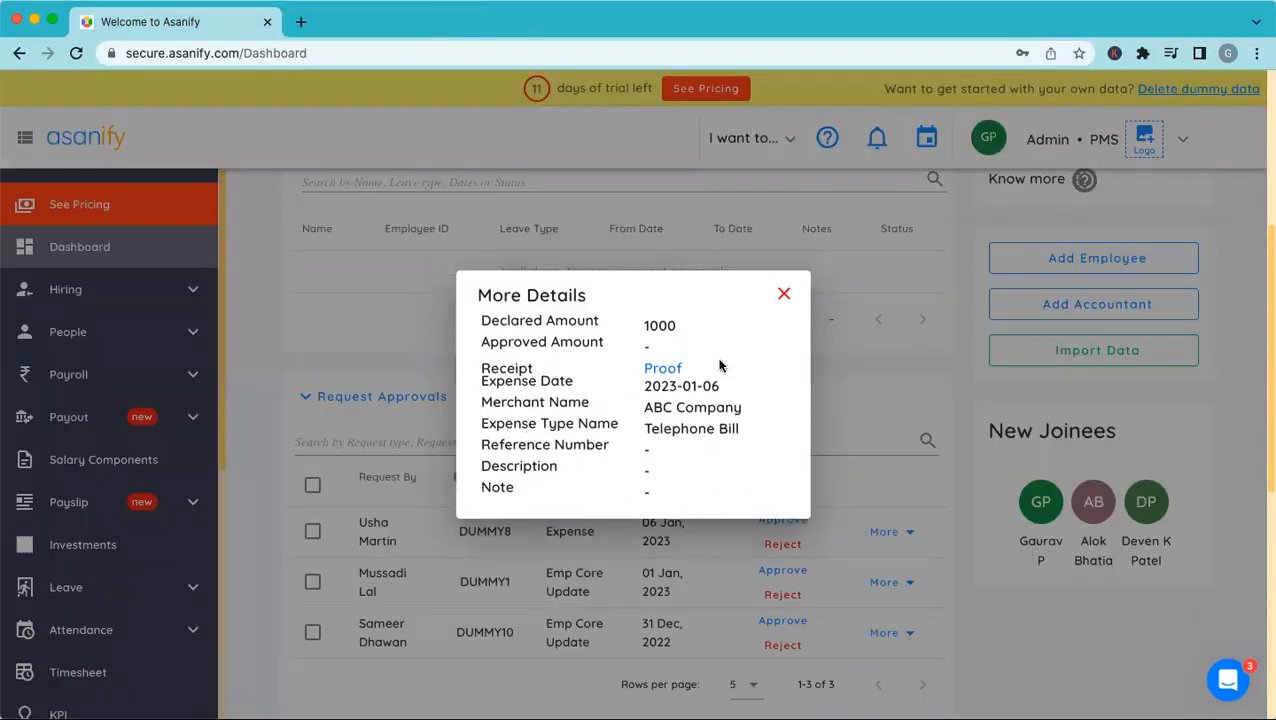
click(784, 295)
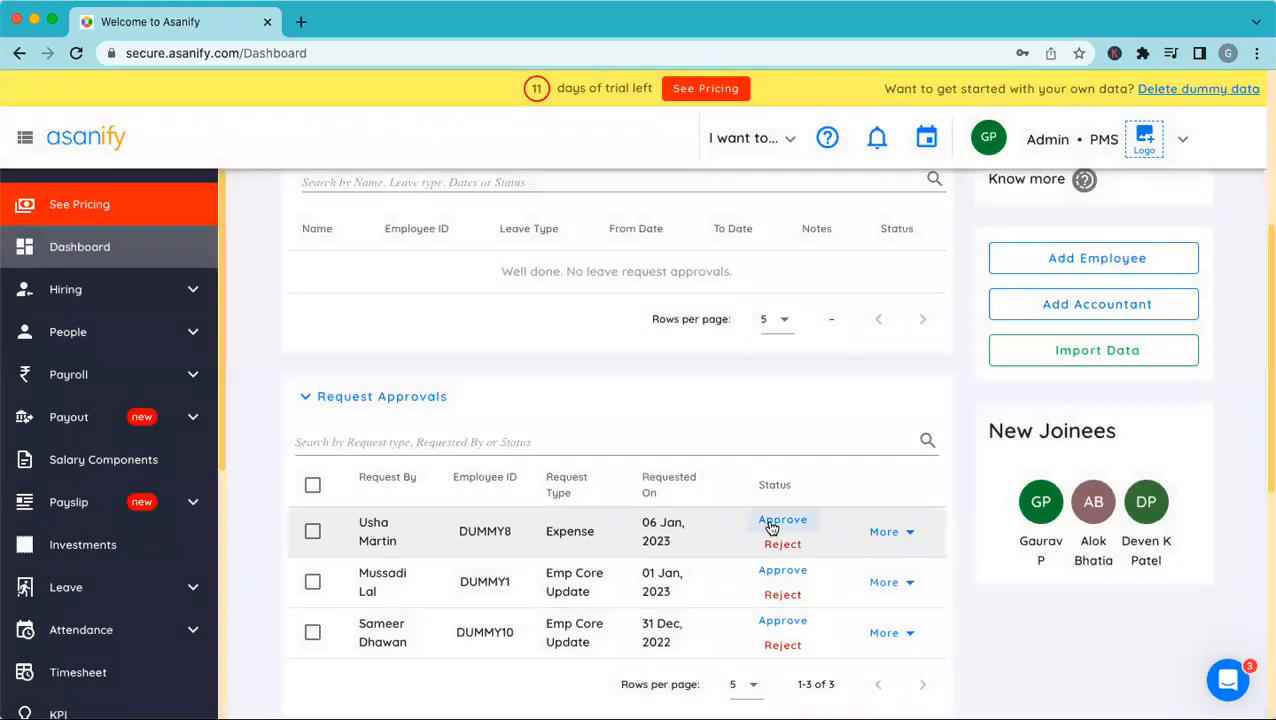
Step: Approve the expense request for 1000 with the action note 'Ok'
click(782, 520)
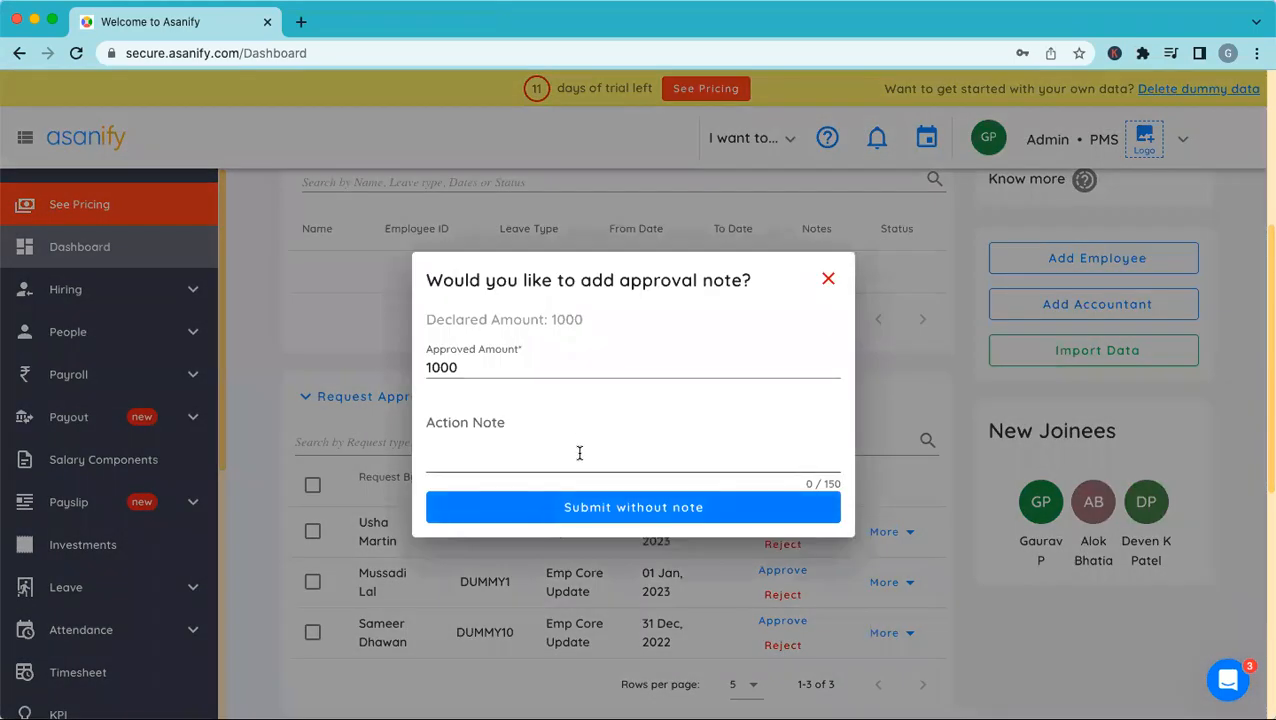
click(579, 453)
text(Ok)
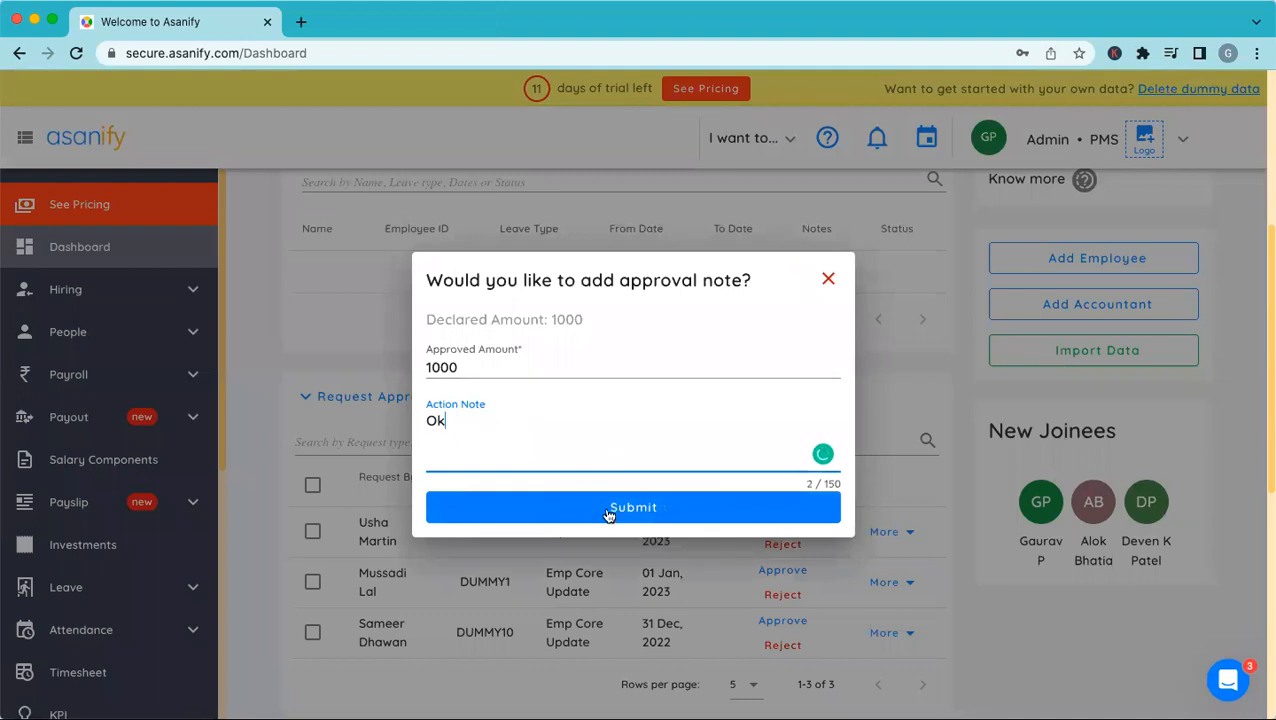
click(601, 510)
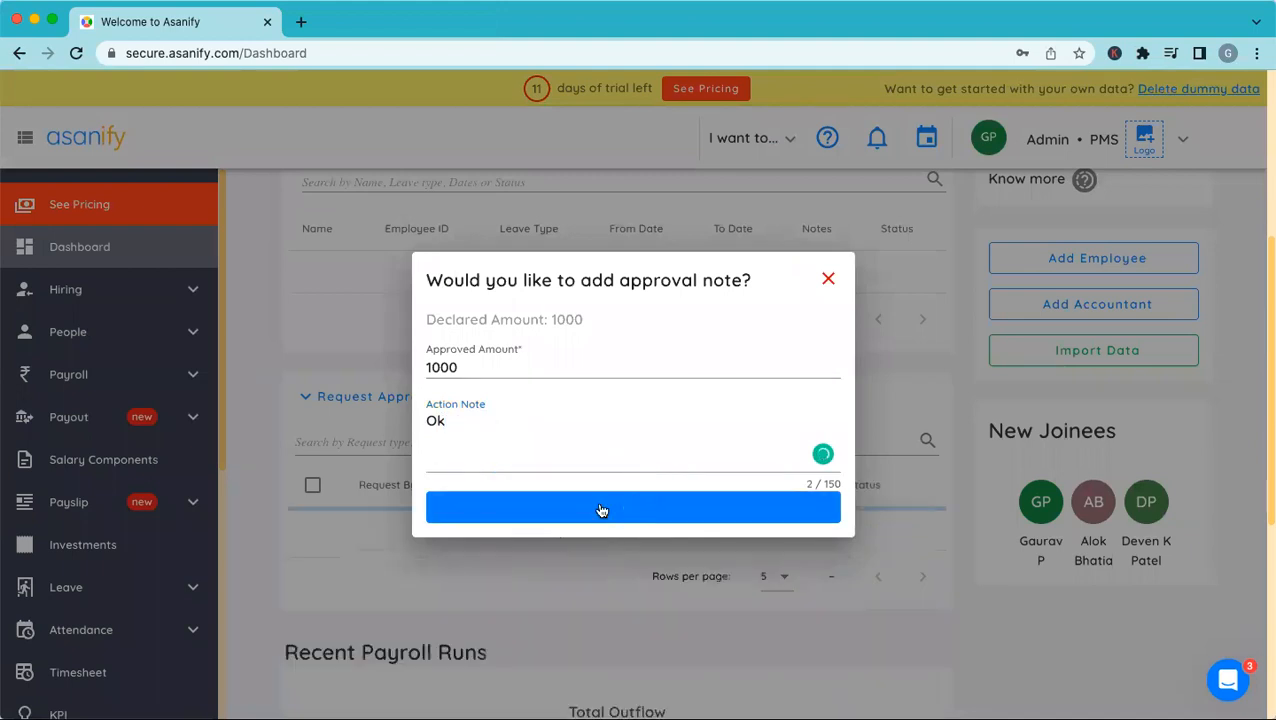
scroll(539, 400, down, 1)
scroll(539, 400, up, 1)
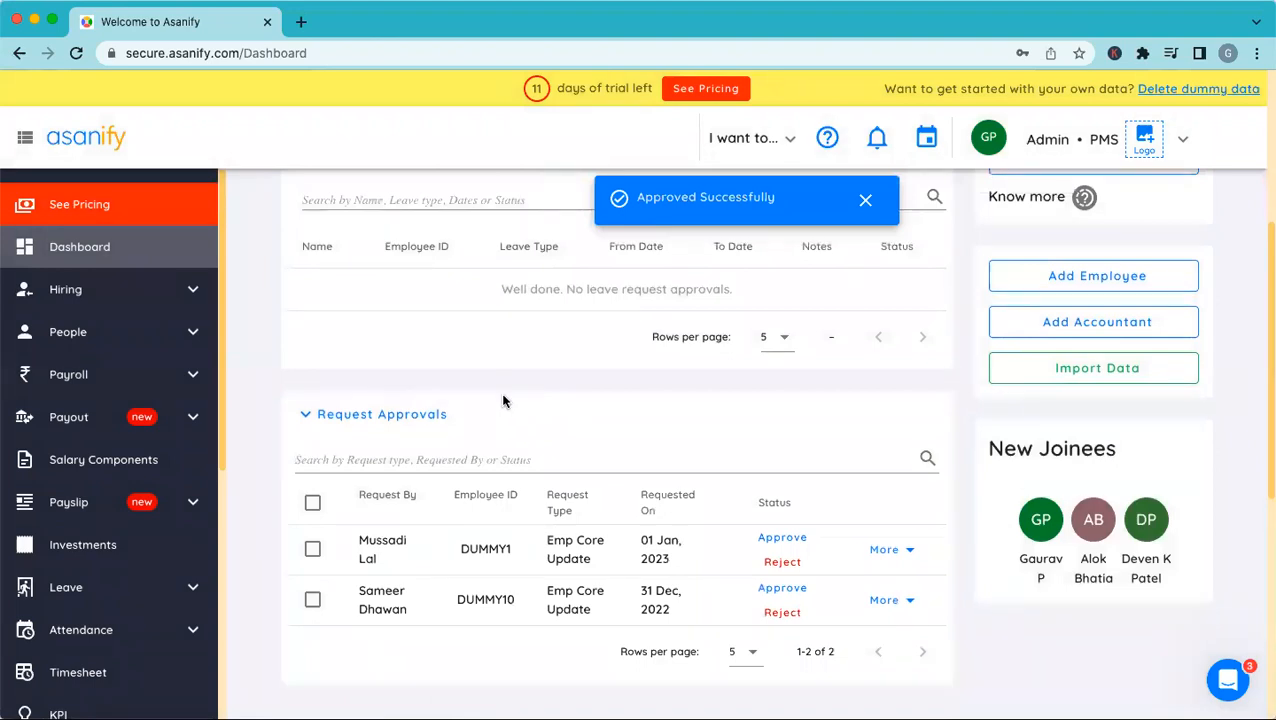
scroll(118, 620, down, 5)
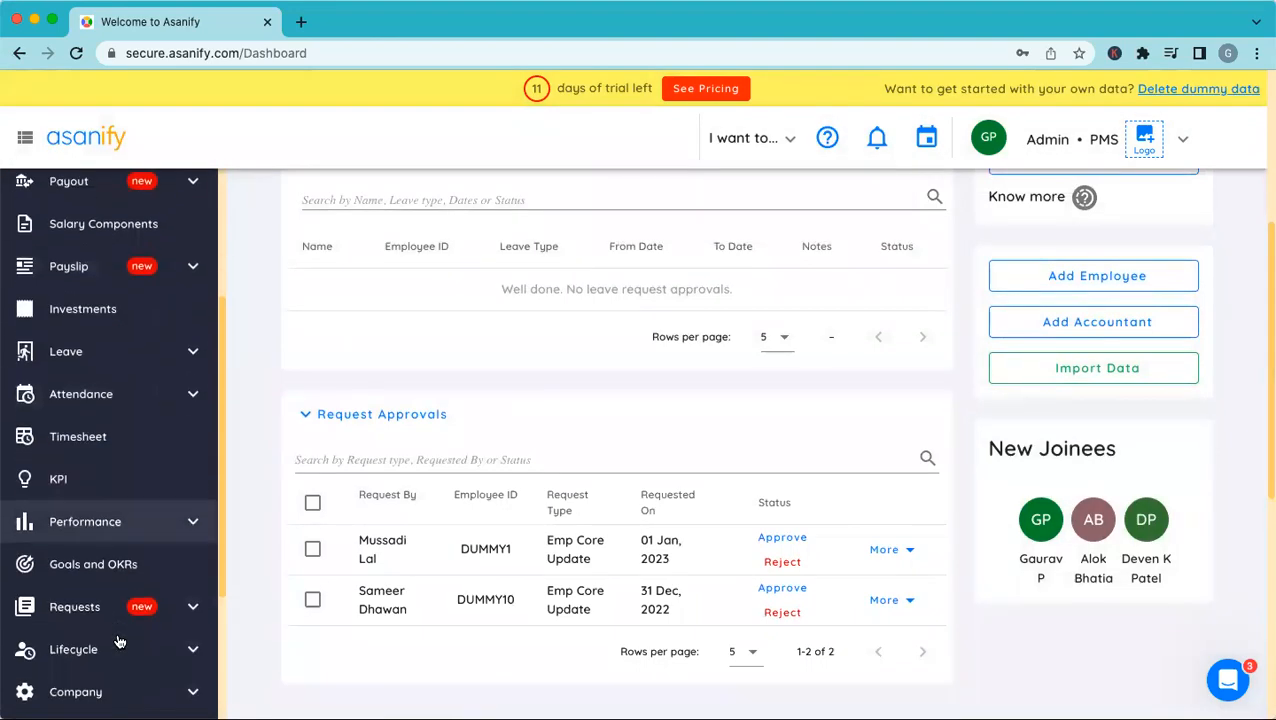
scroll(118, 640, down, 5)
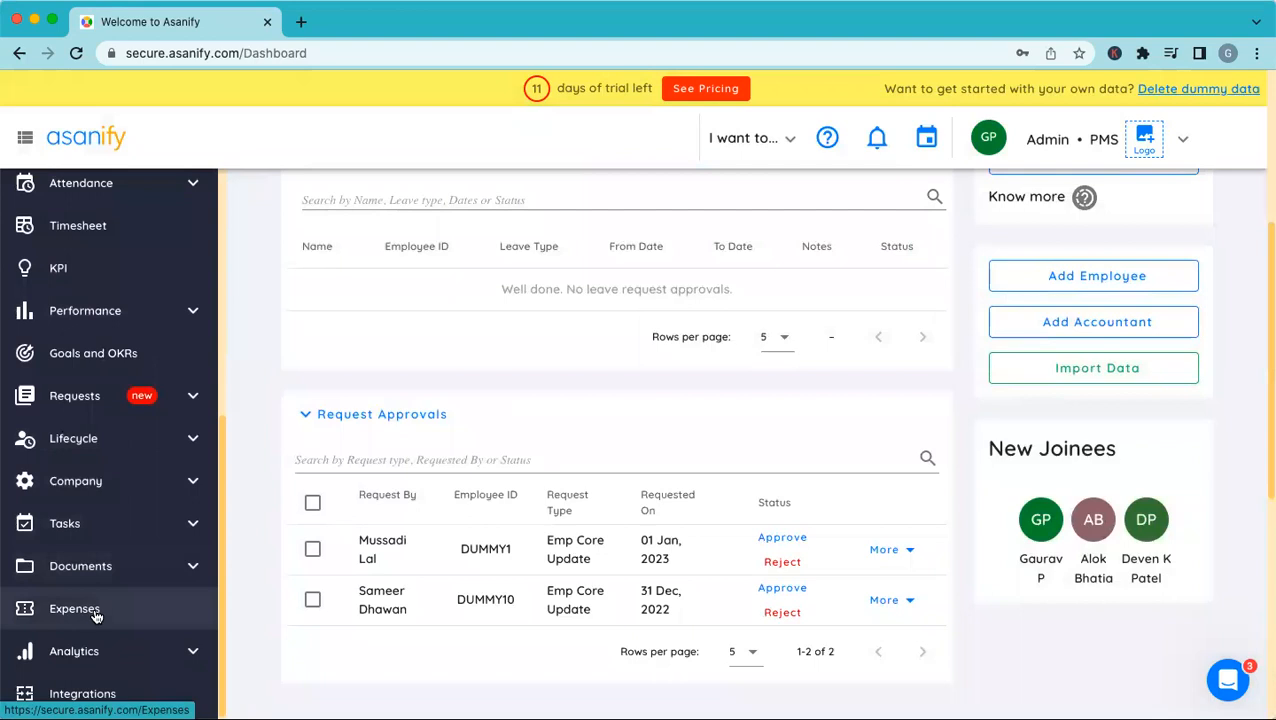
Step: List reportees' expenses to confirm the 06 Jan 2023 Telephone Bill of ₹1,000.00 is Approved, then expand Analytics
click(94, 612)
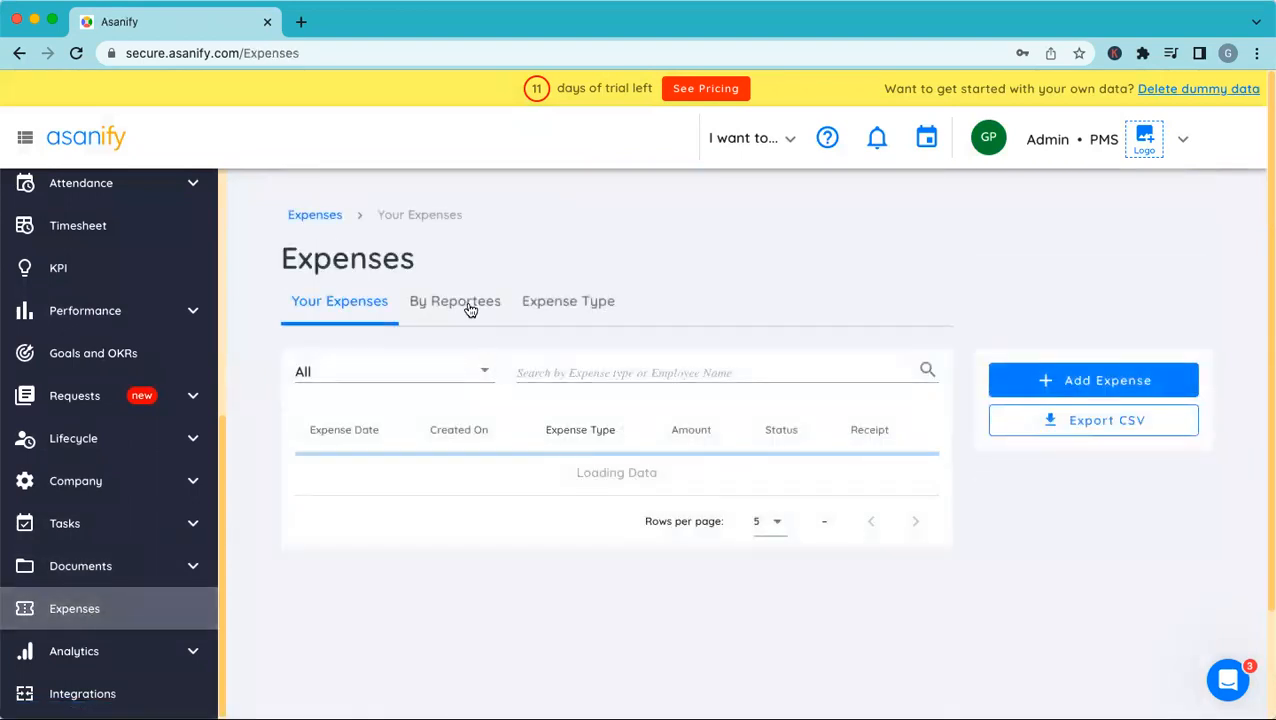
click(449, 303)
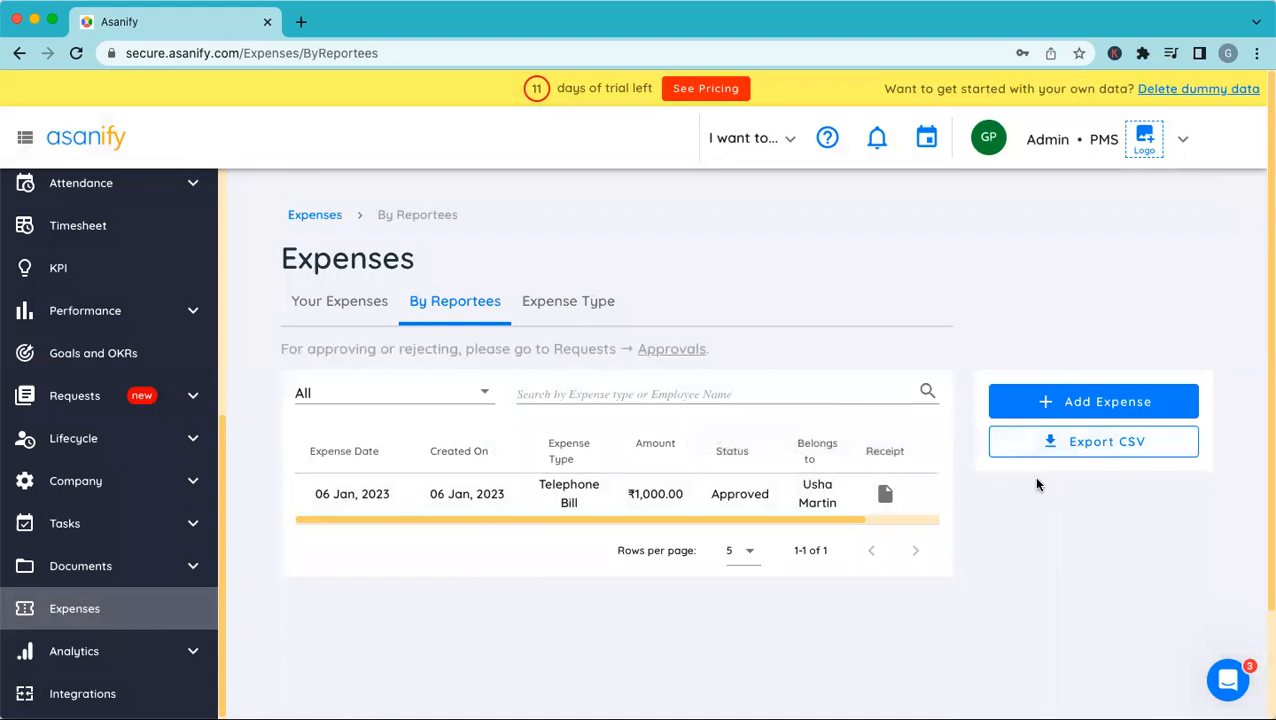
scroll(1037, 484, down, 2)
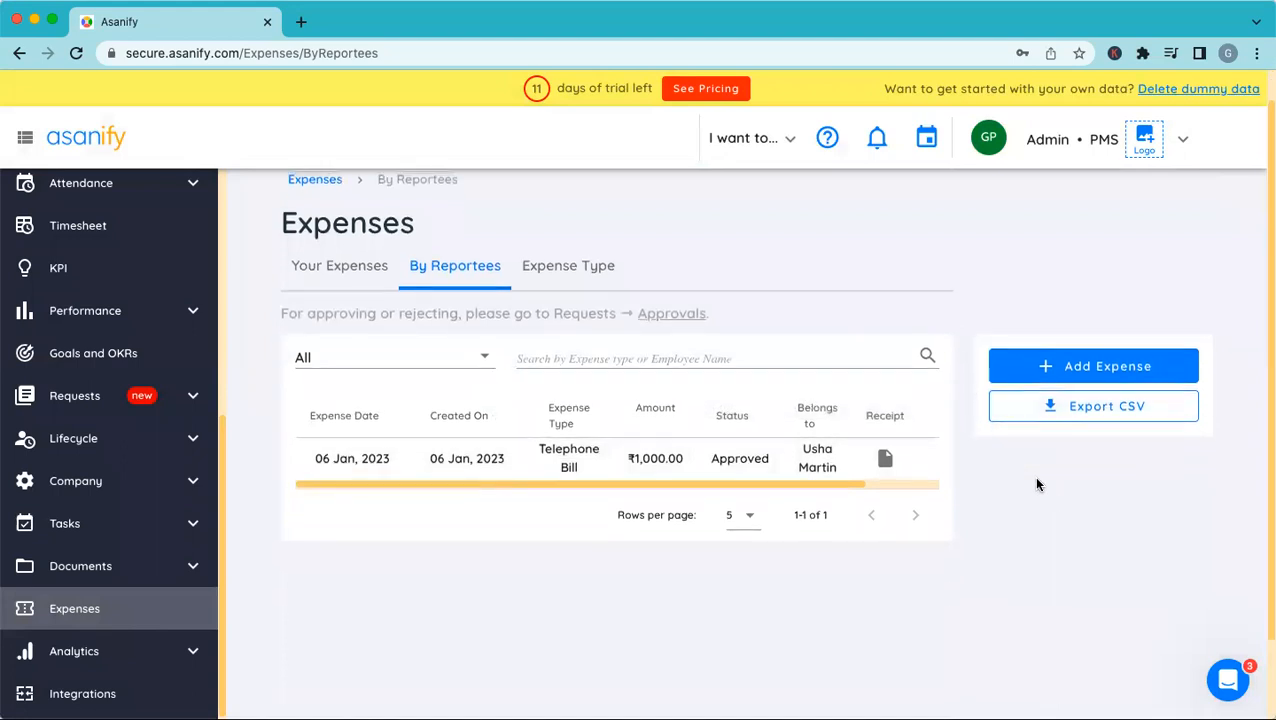
scroll(1037, 484, down, 1)
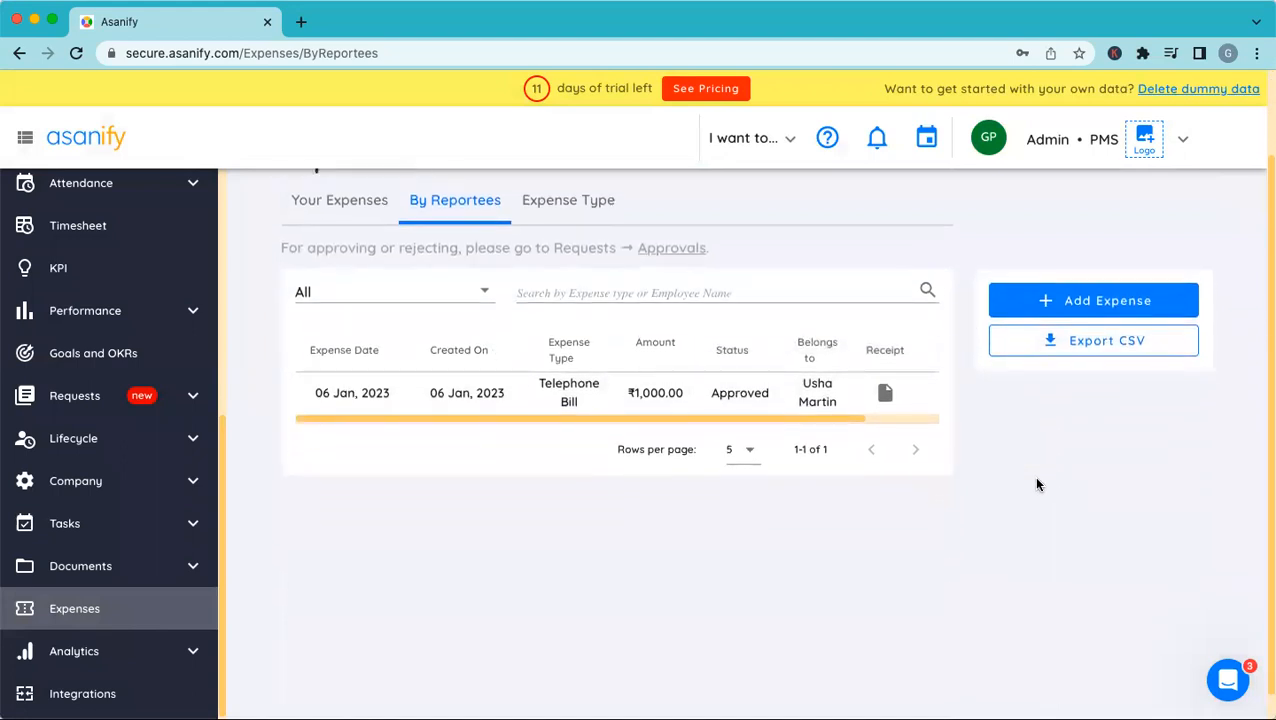
click(60, 656)
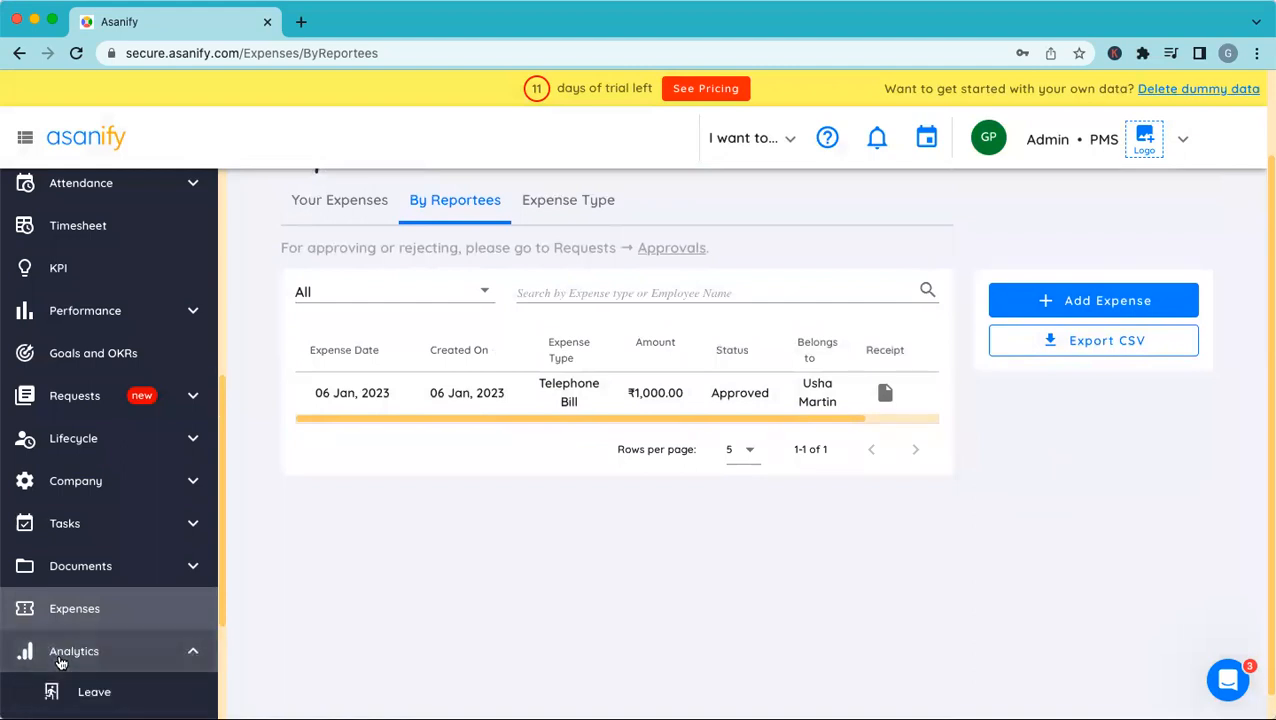
scroll(62, 640, down, 3)
Step: Load the Expense Summary report for 01 Jan 2023 to 06 Jan 2023 across all employees
click(84, 661)
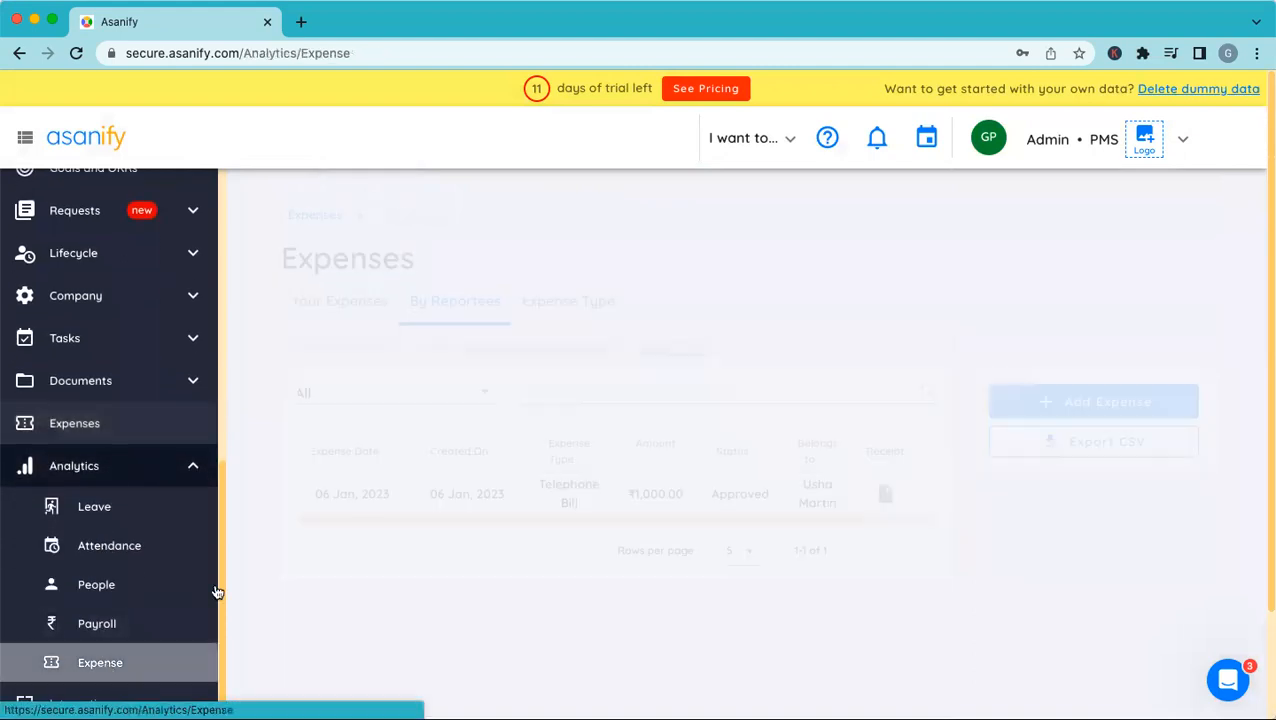
click(483, 397)
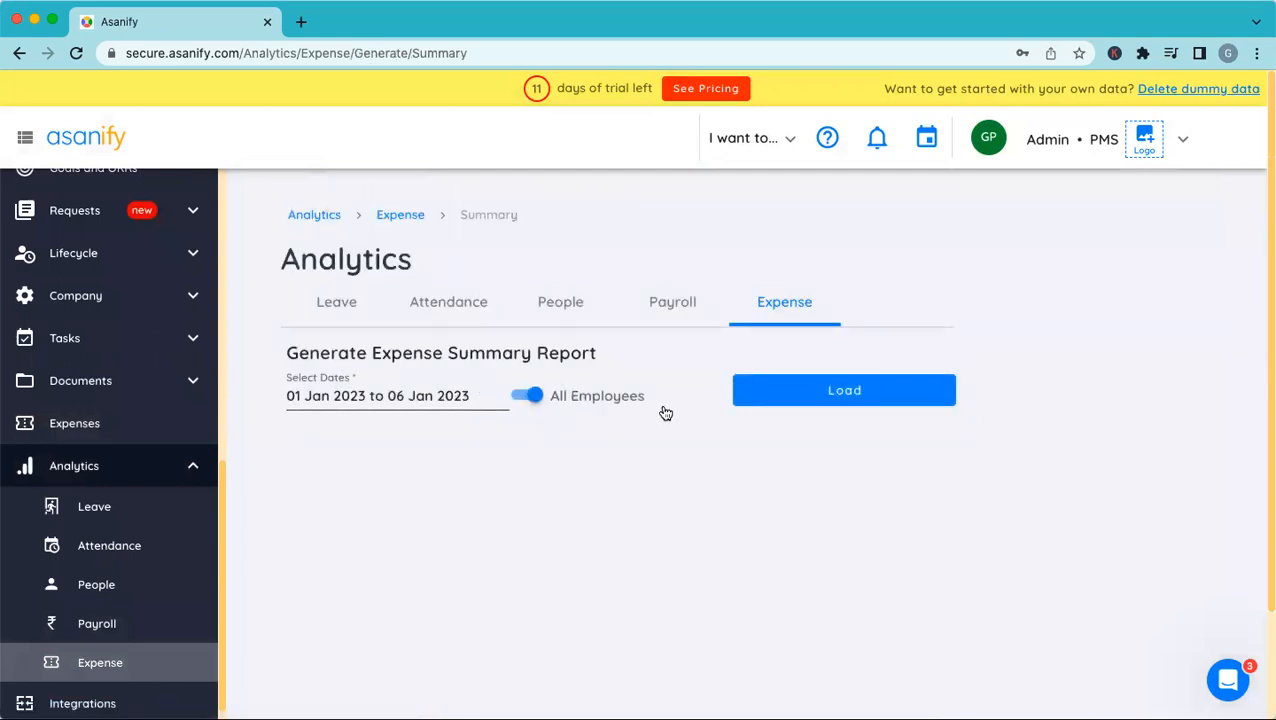
click(835, 393)
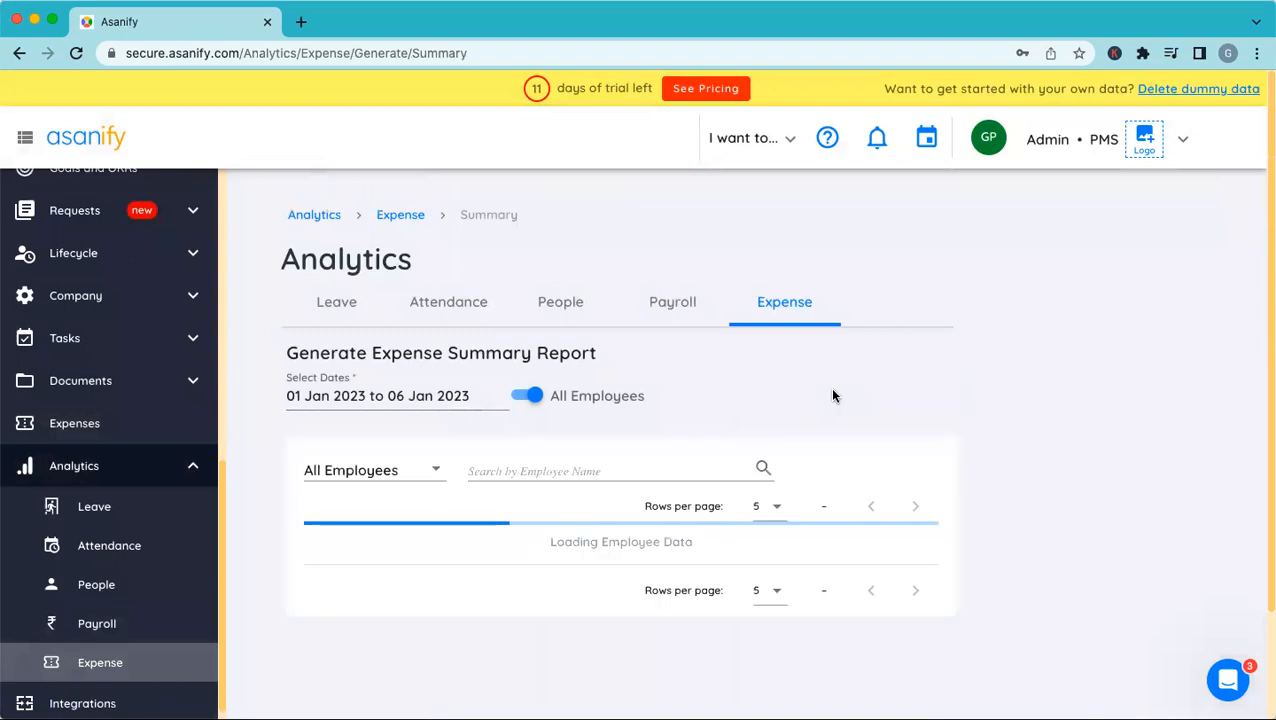